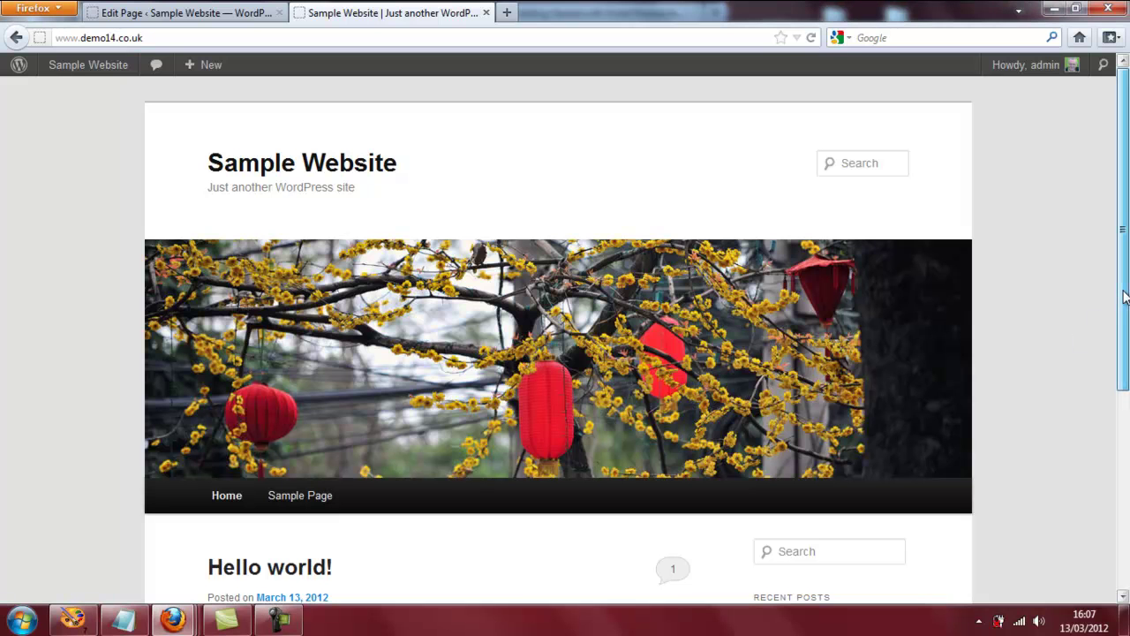
# Go to the admin Dashboard from the admin bar's site menu.
pyautogui.moveTo(1125, 297); pyautogui.dragTo(1125, 497)
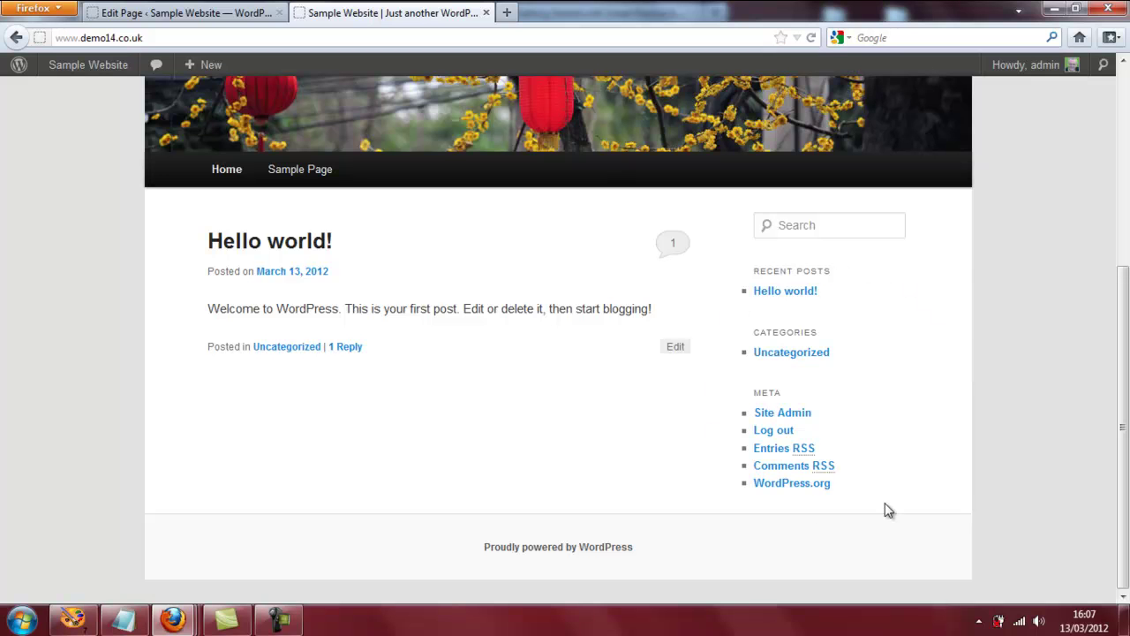
pyautogui.moveTo(1123, 382); pyautogui.dragTo(1122, 190)
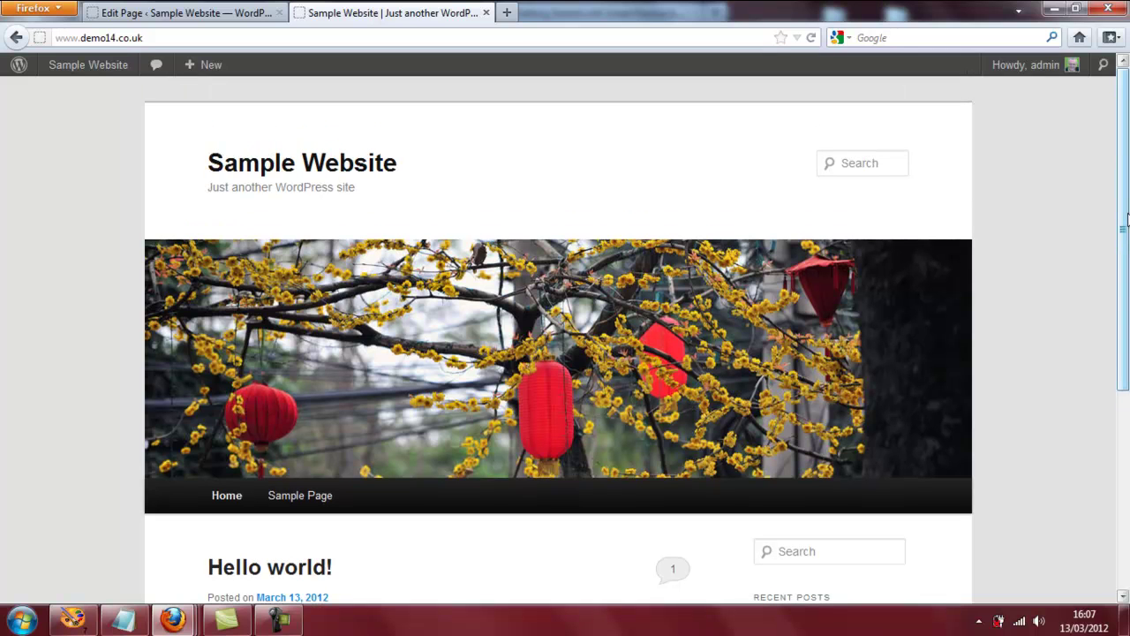
pyautogui.moveTo(1126, 219); pyautogui.dragTo(1119, 374)
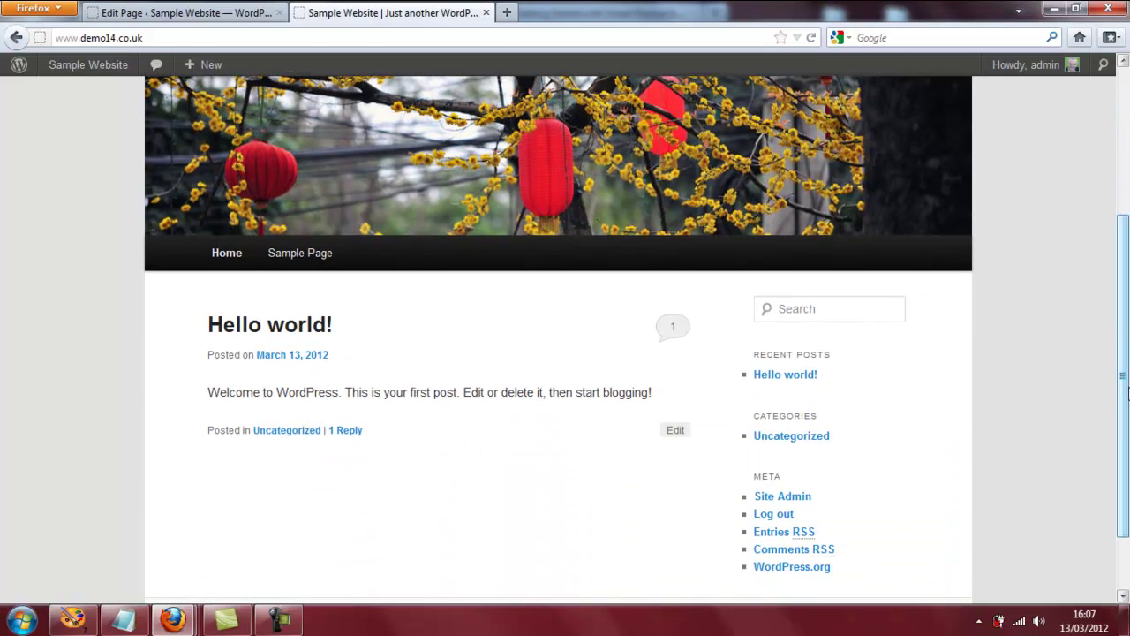
pyautogui.moveTo(1127, 391); pyautogui.dragTo(1127, 231)
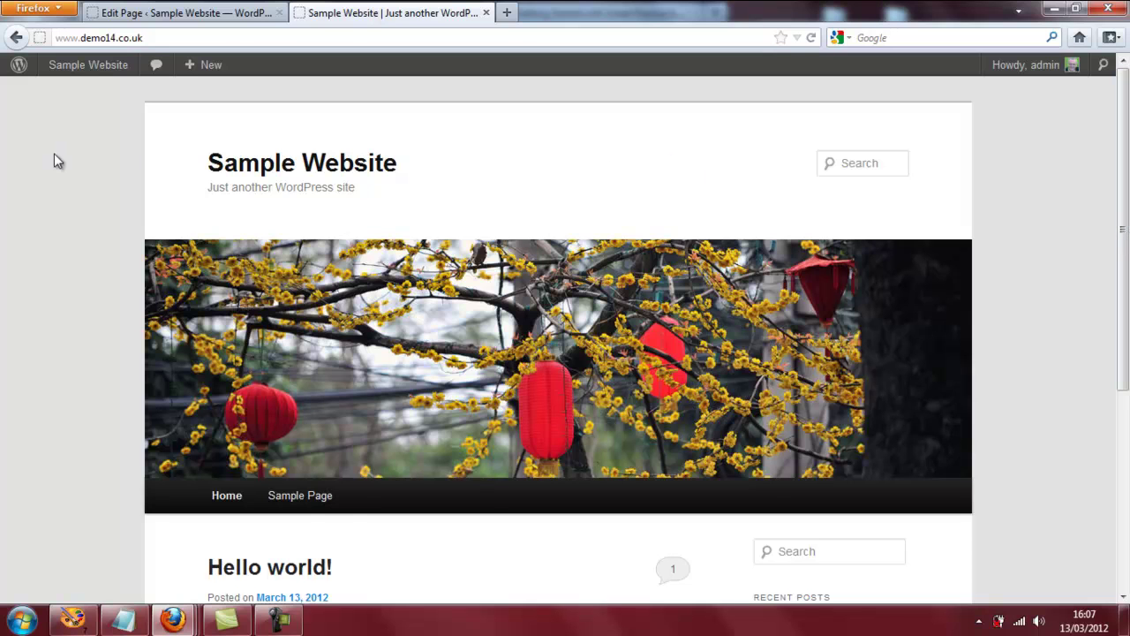
pyautogui.moveTo(66, 77)
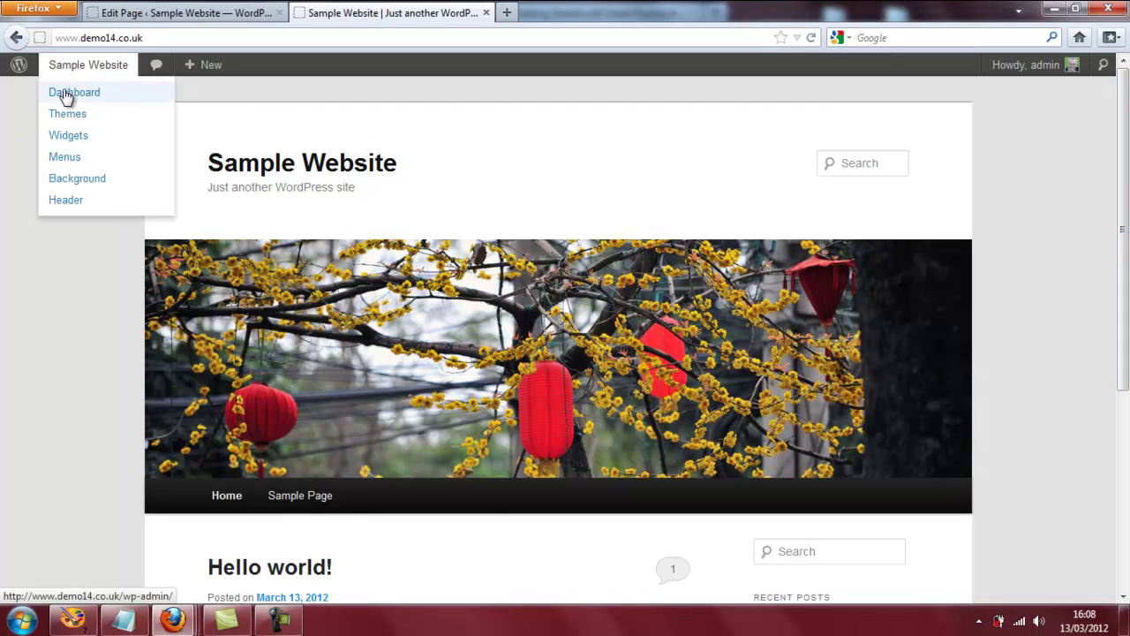
pyautogui.click(65, 96)
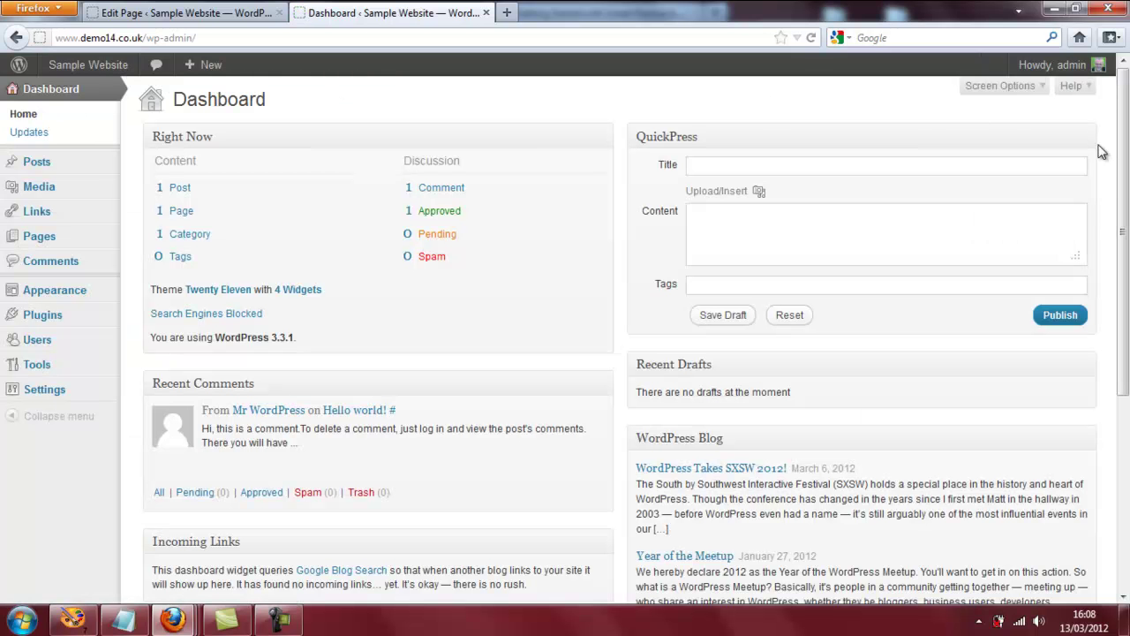
# Show the Installed Plugins list with Akismet, Hello Dolly and Jetpack.
pyautogui.scroll(-1, 1125, 154)
pyautogui.moveTo(87, 280)
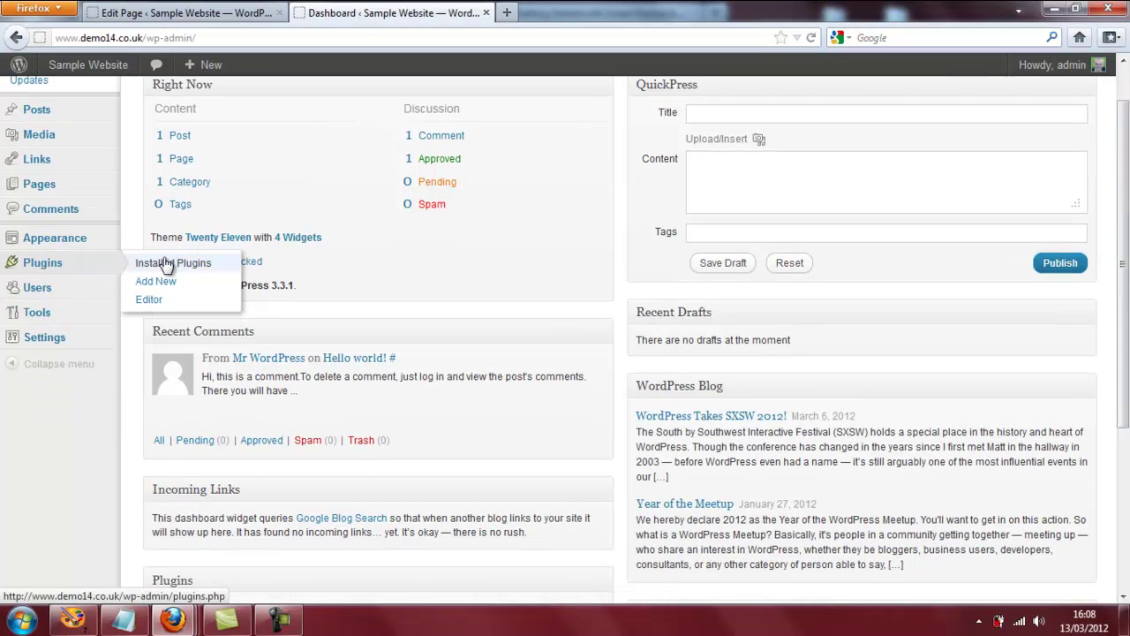
pyautogui.click(168, 266)
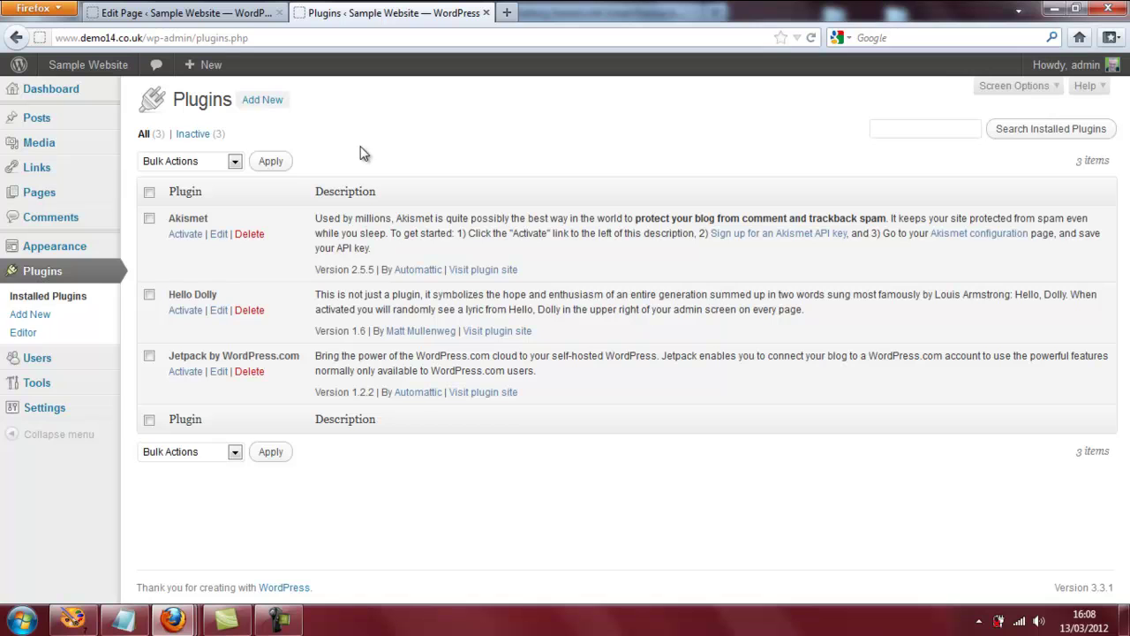
# Browse the Popular plugins under Add New and view the Contact Form 7 details.
pyautogui.click(268, 104)
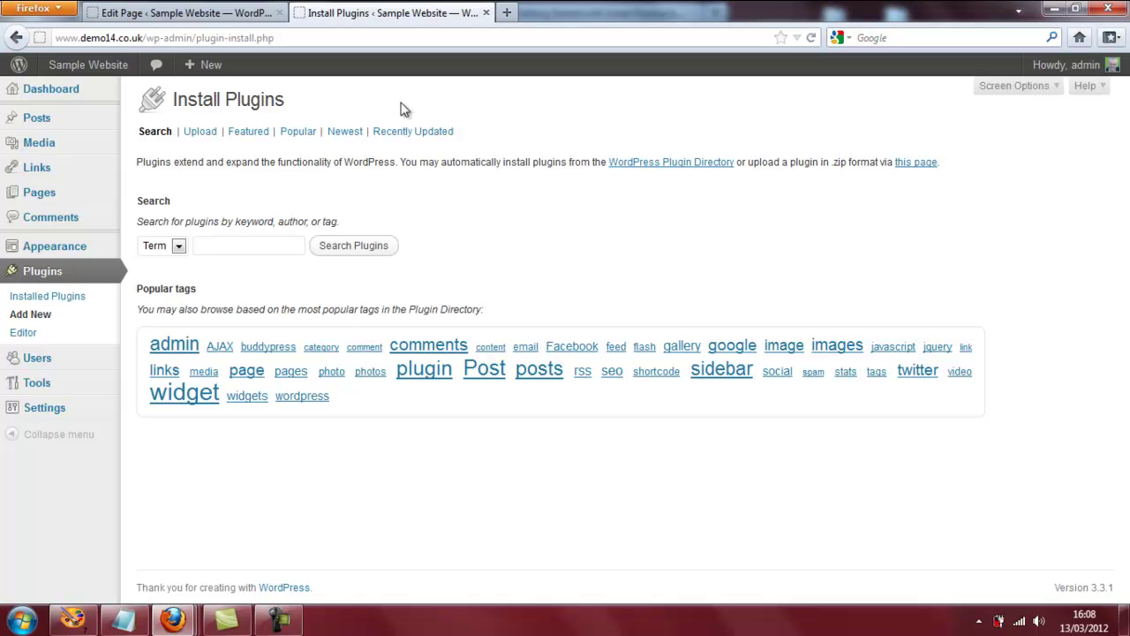
pyautogui.click(300, 133)
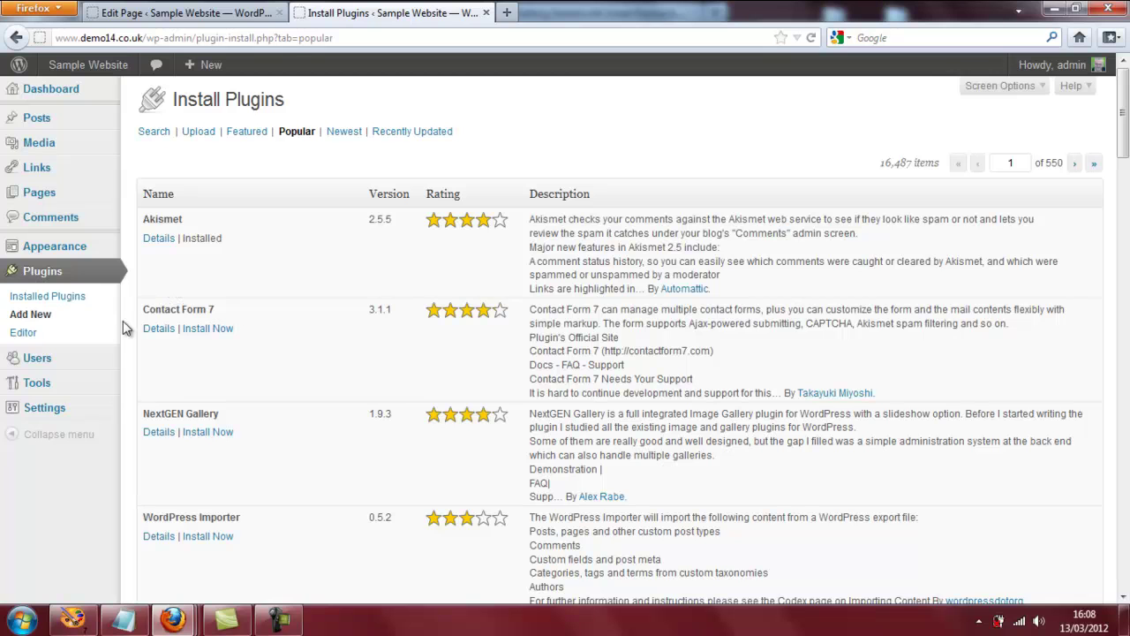
pyautogui.click(159, 334)
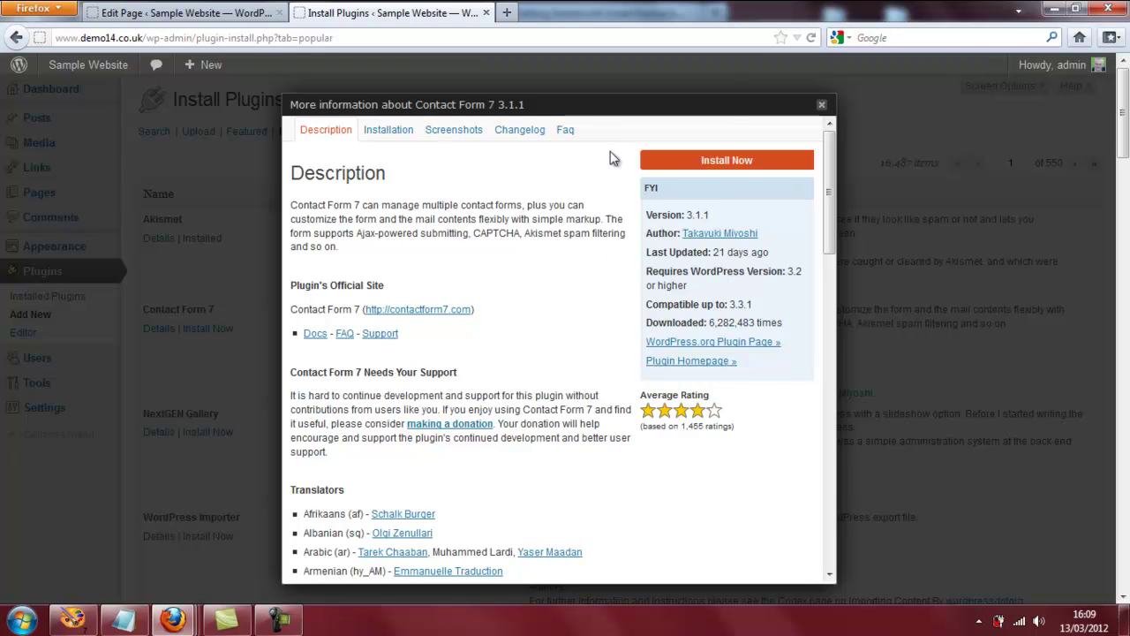
# Install Contact Form 7 3.1.1 and activate it.
pyautogui.click(736, 163)
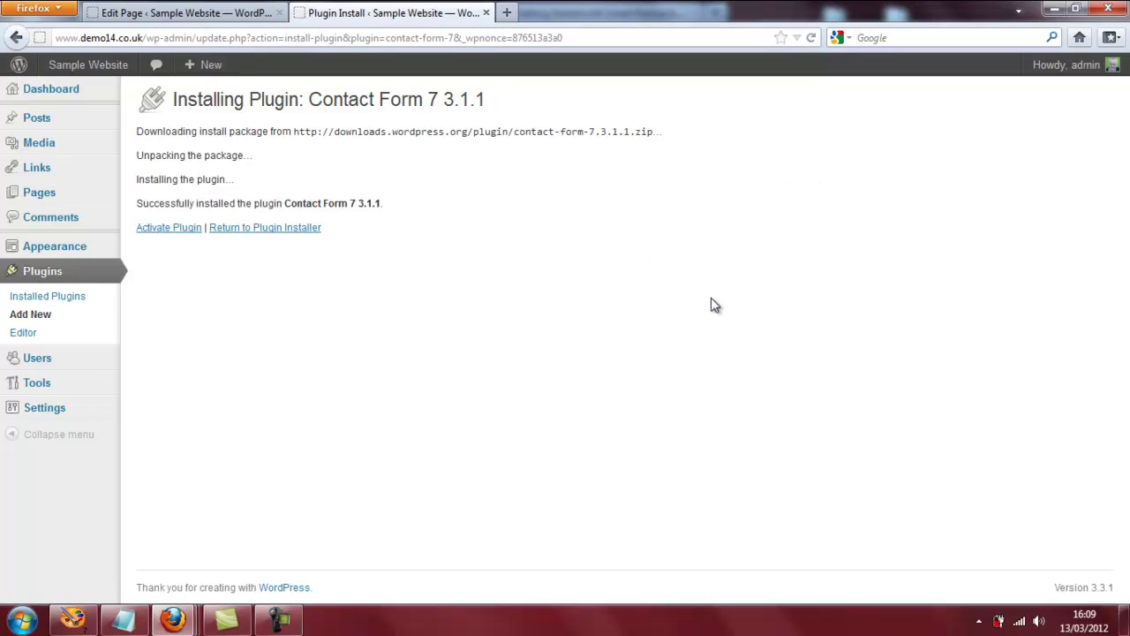
pyautogui.click(168, 232)
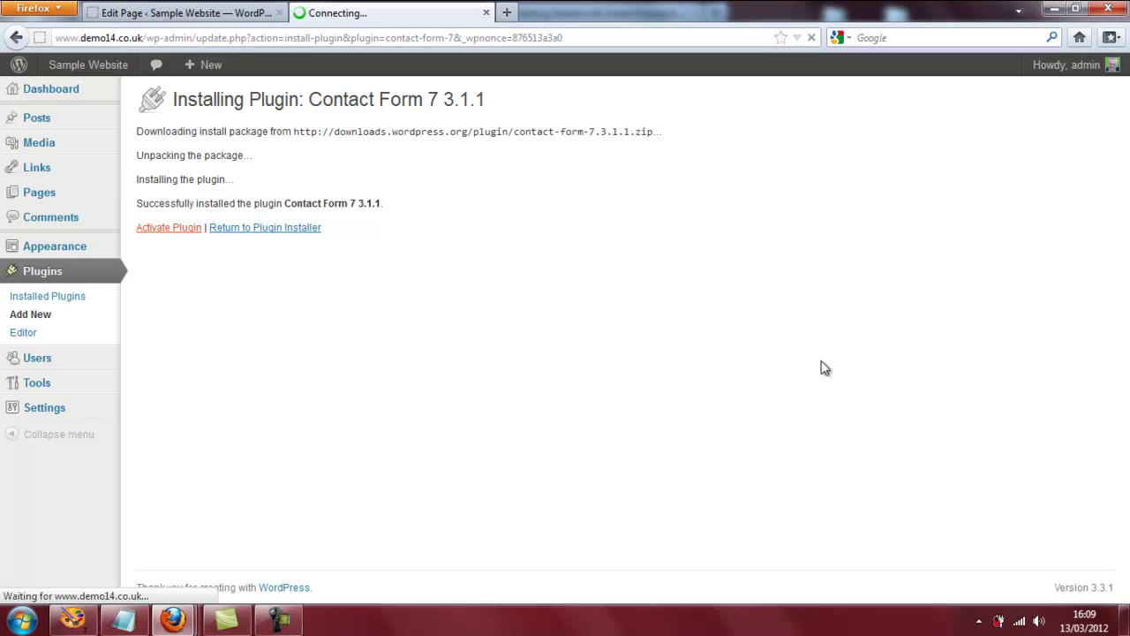
pyautogui.scroll(-1, 794, 369)
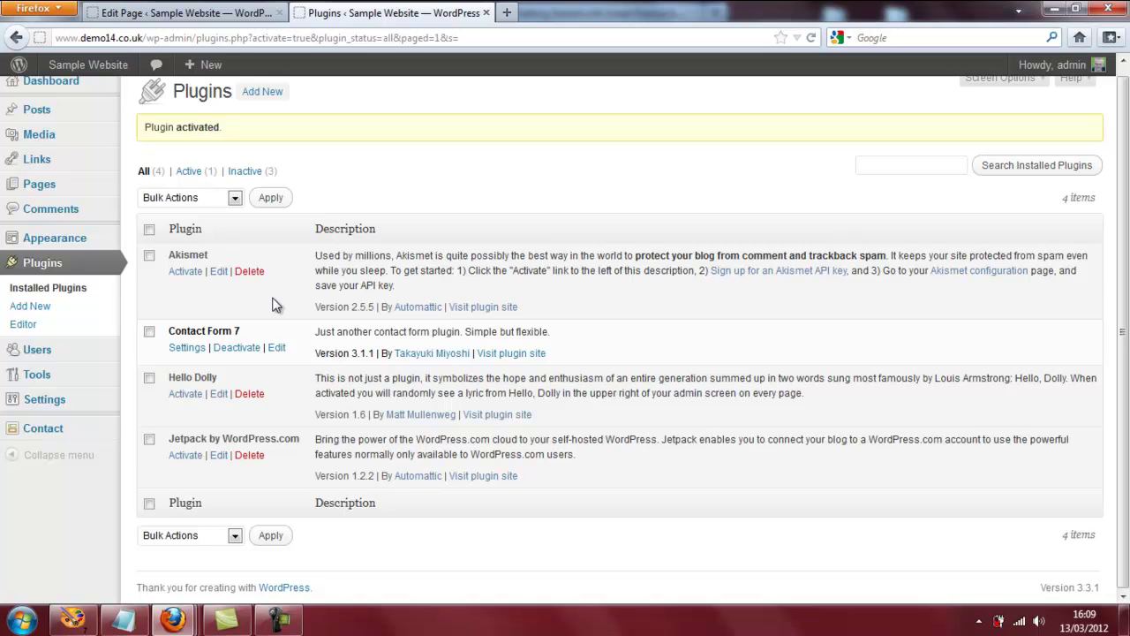
# Review the Contact form 1 form and mail fields in Contact Form 7 settings.
pyautogui.click(184, 349)
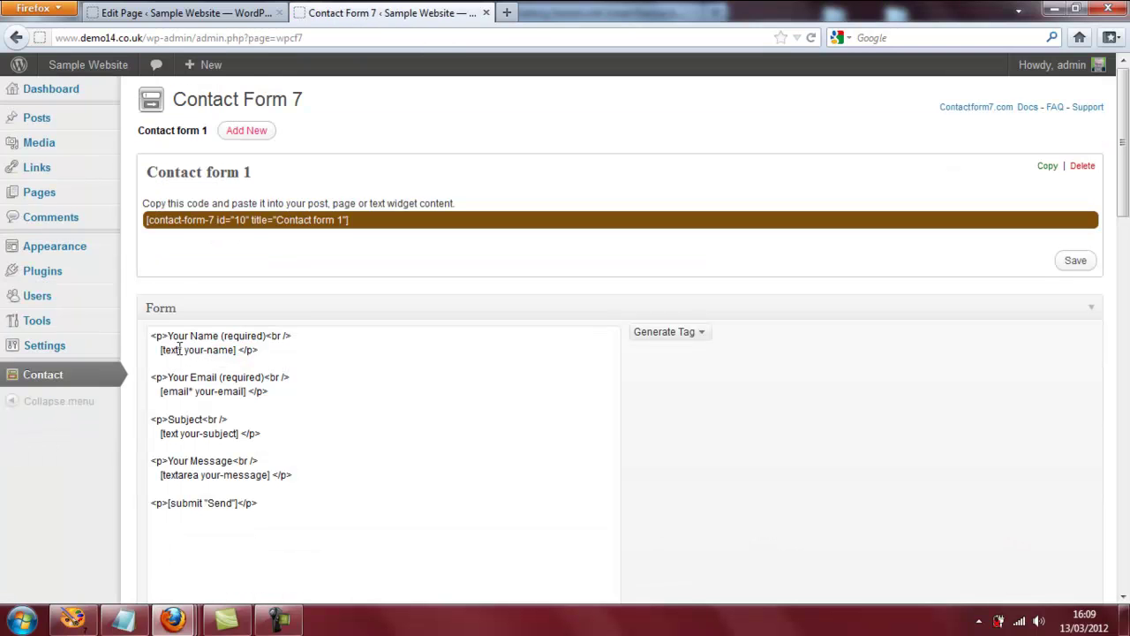
pyautogui.scroll(-2, 436, 330)
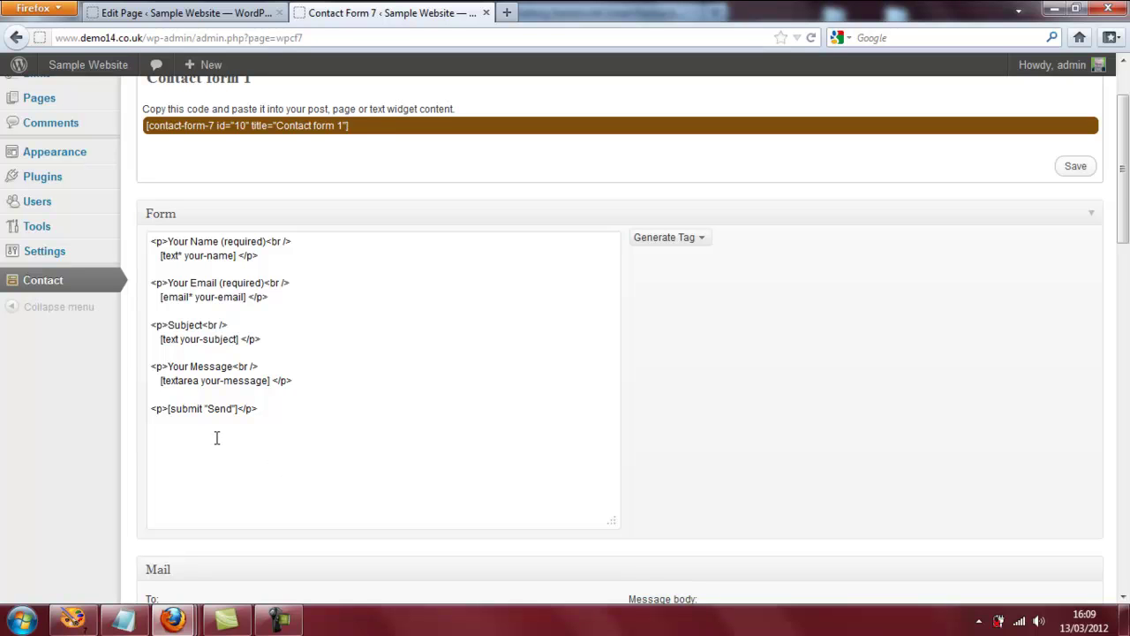
pyautogui.scroll(-2, 217, 438)
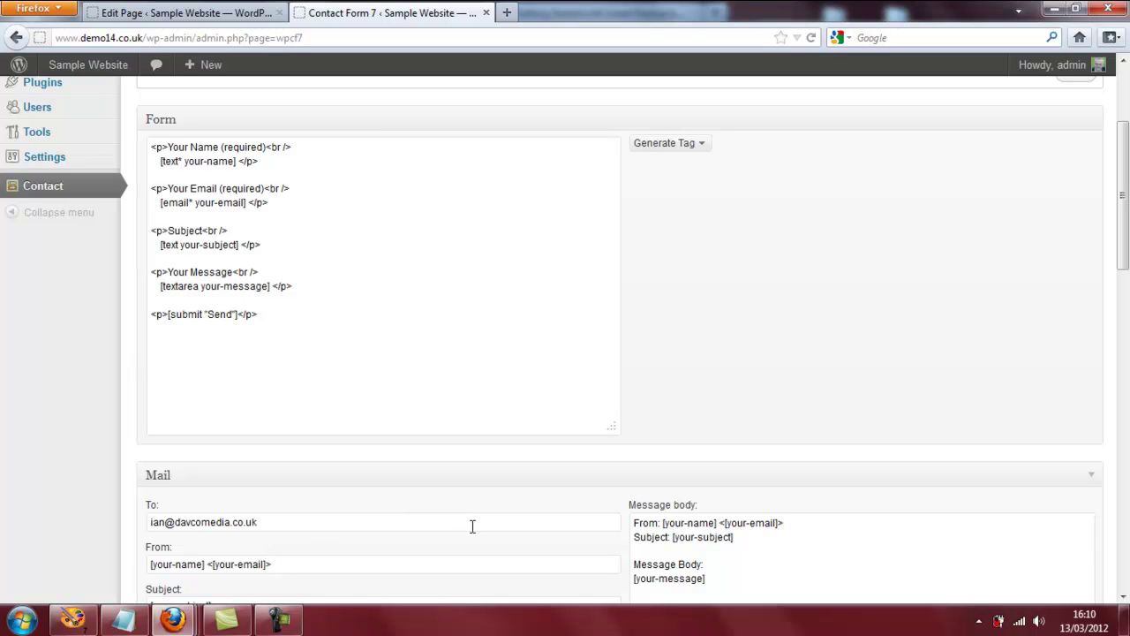
pyautogui.scroll(2, 483, 520)
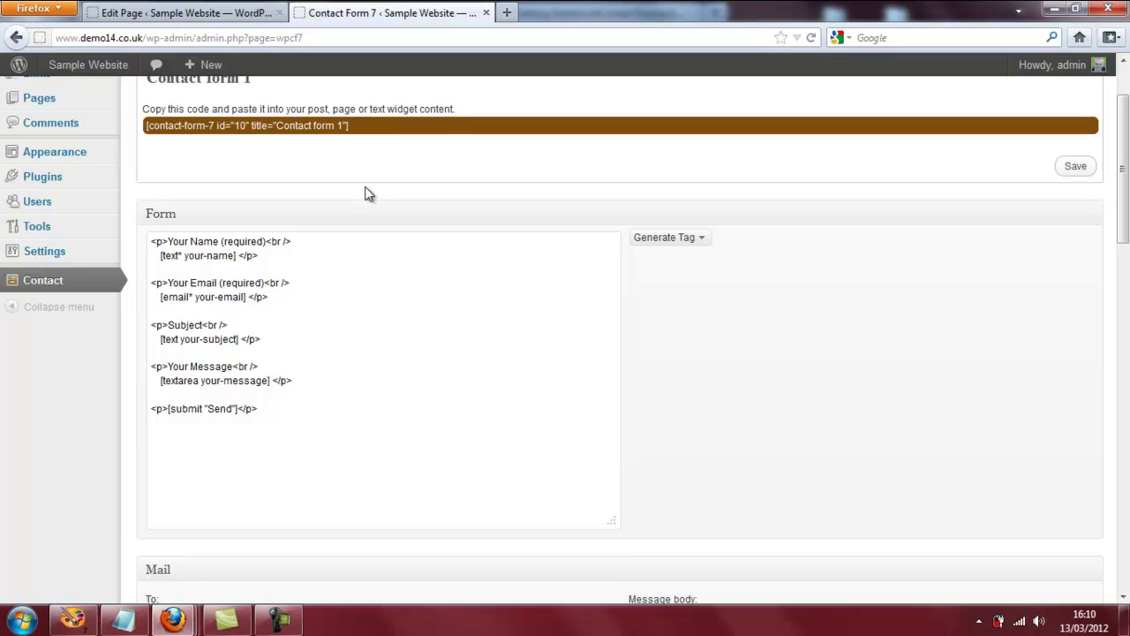
# Copy the Contact form 1 shortcode to the clipboard.
pyautogui.click(356, 130)
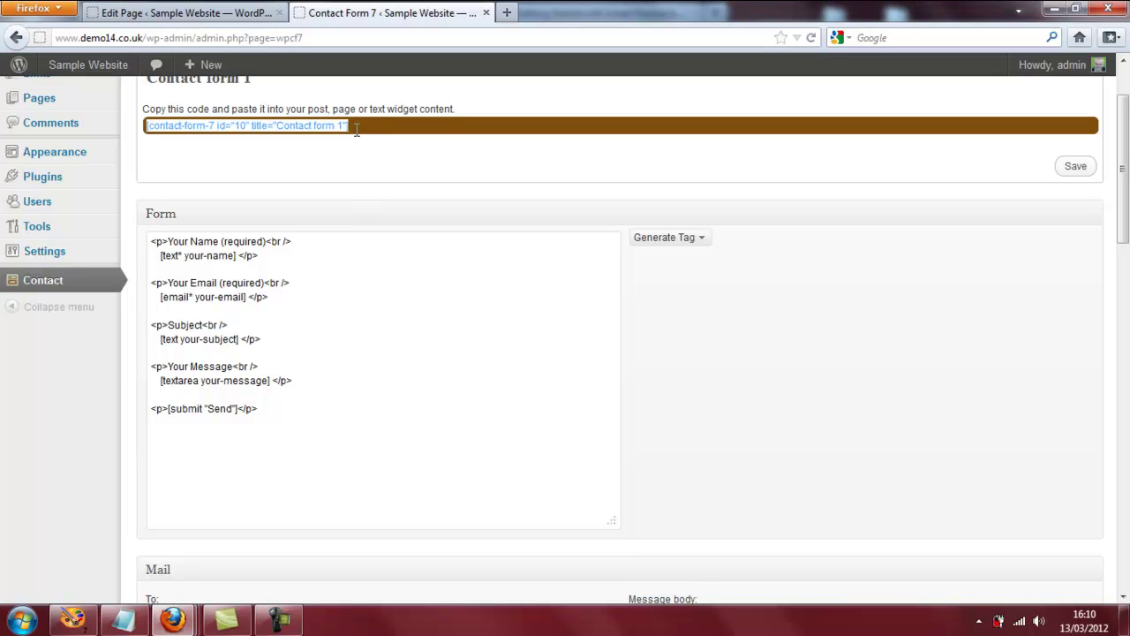
pyautogui.rightClick(296, 128)
pyautogui.click(352, 201)
pyautogui.scroll(2, 518, 319)
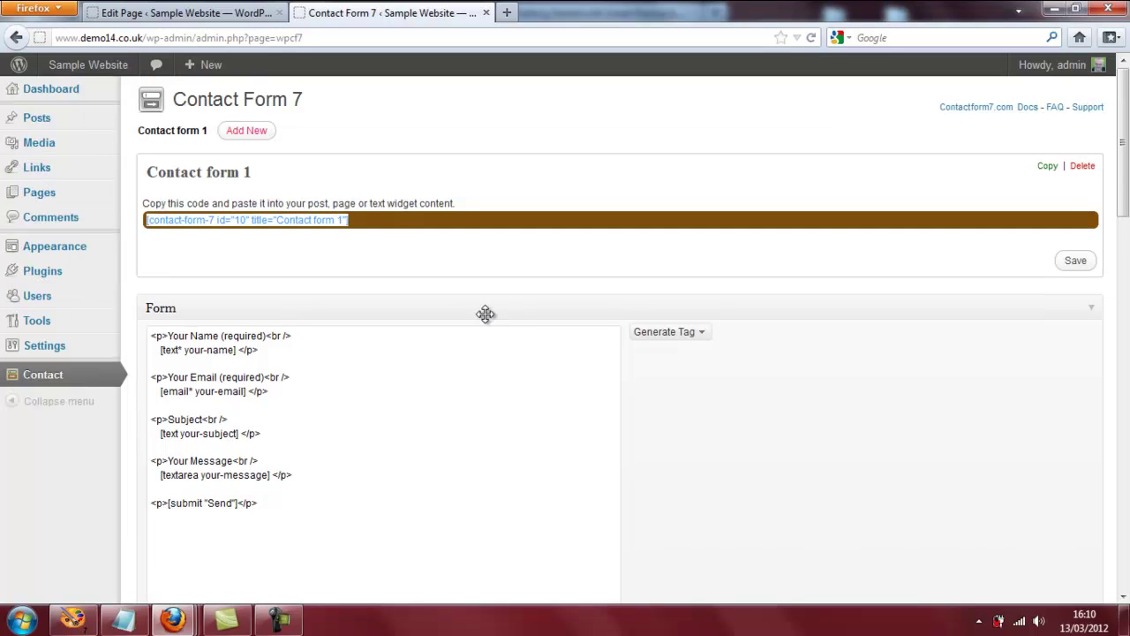
# Visit the Sample Website front page and scroll down through it.
pyautogui.moveTo(86, 69)
pyautogui.click(78, 92)
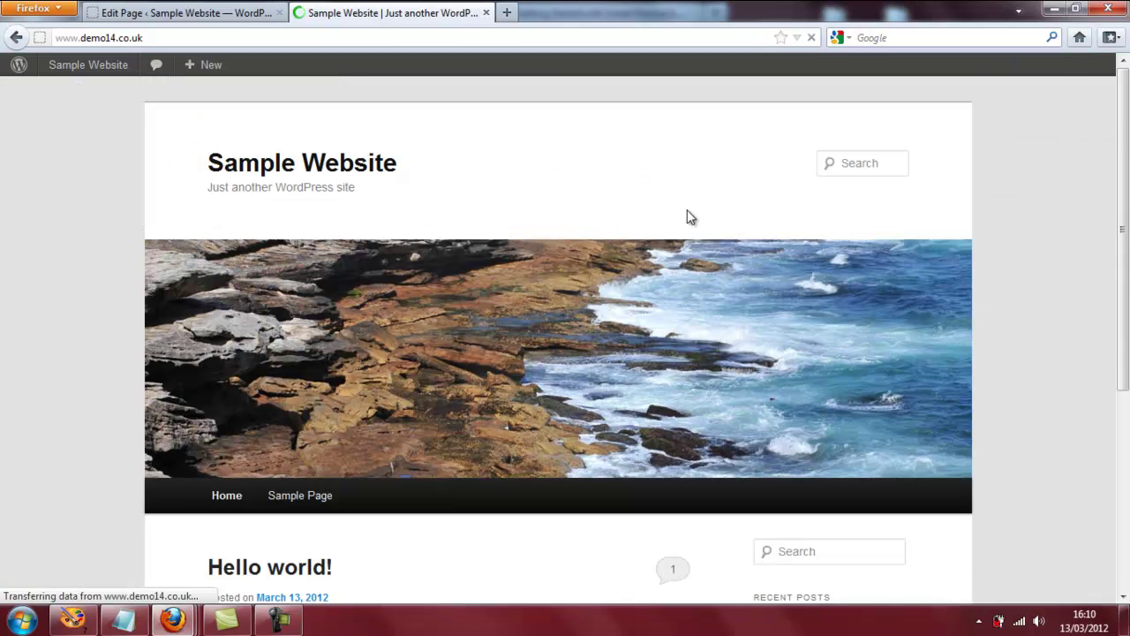
pyautogui.scroll(-2, 692, 218)
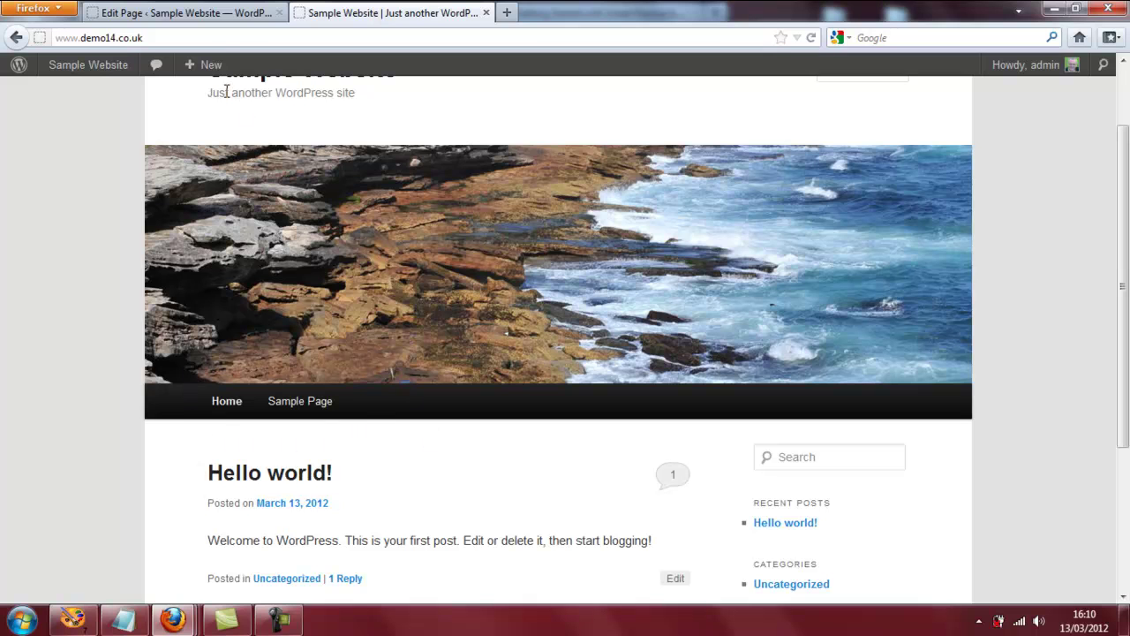
pyautogui.moveTo(209, 68)
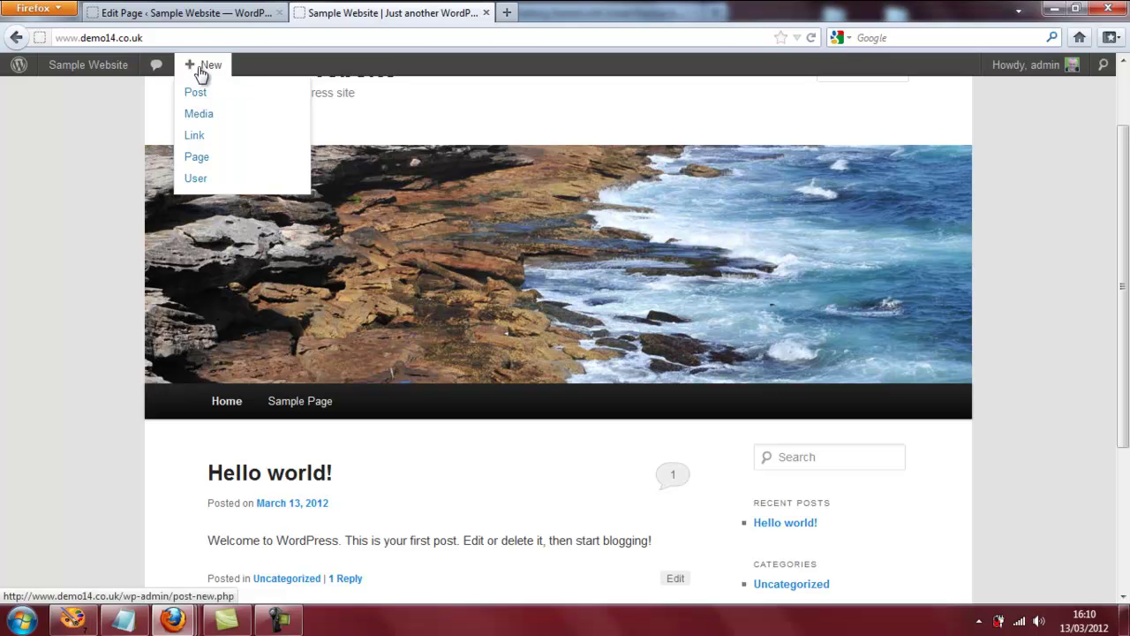
# Publish a new page titled Contact containing the pasted Contact form 1 shortcode.
pyautogui.click(196, 156)
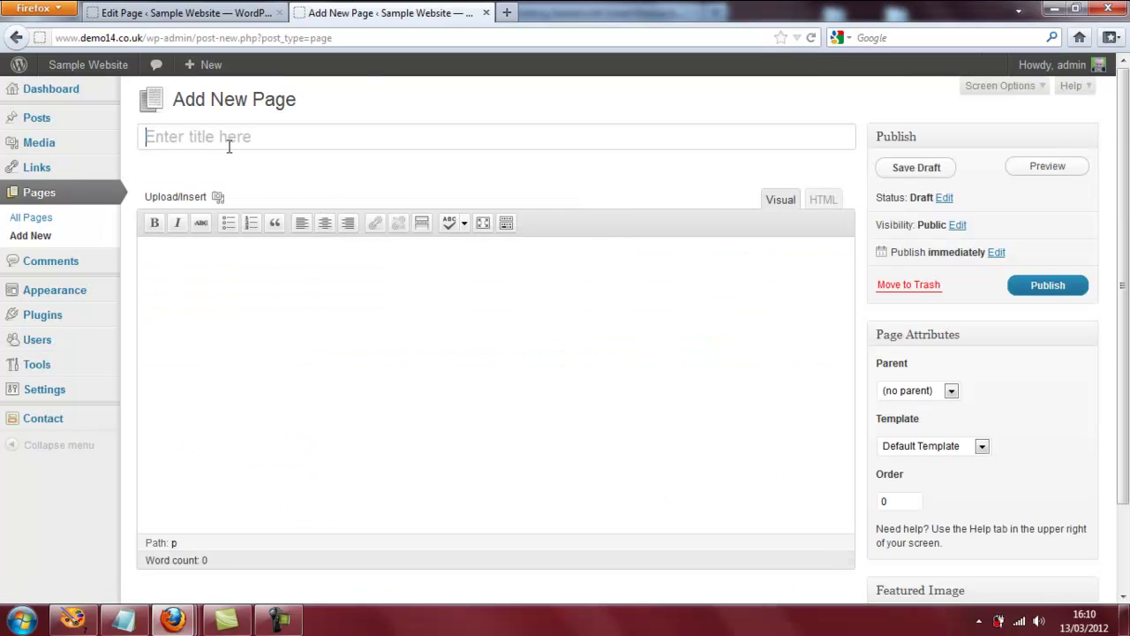
pyautogui.click(229, 147)
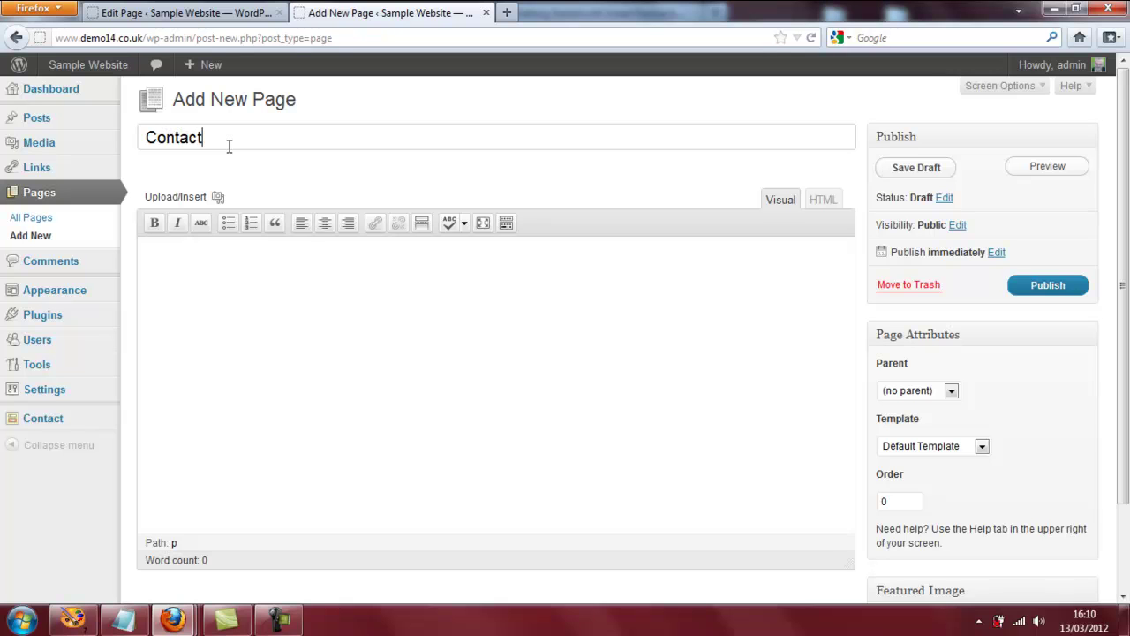
pyautogui.click(204, 278)
pyautogui.rightClick(198, 263)
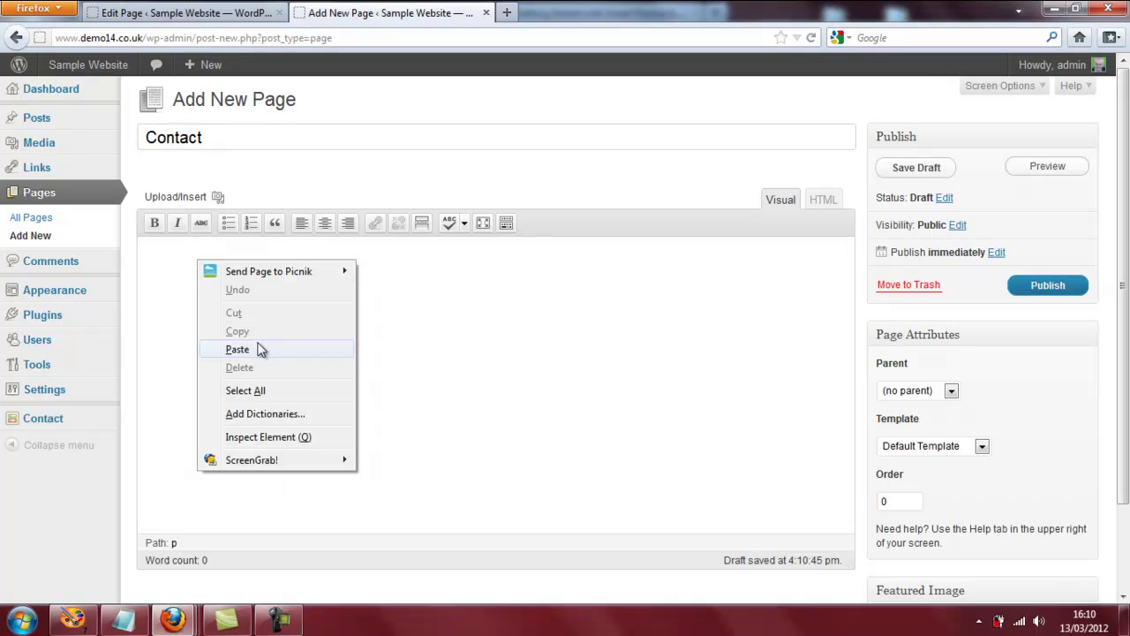
pyautogui.click(264, 351)
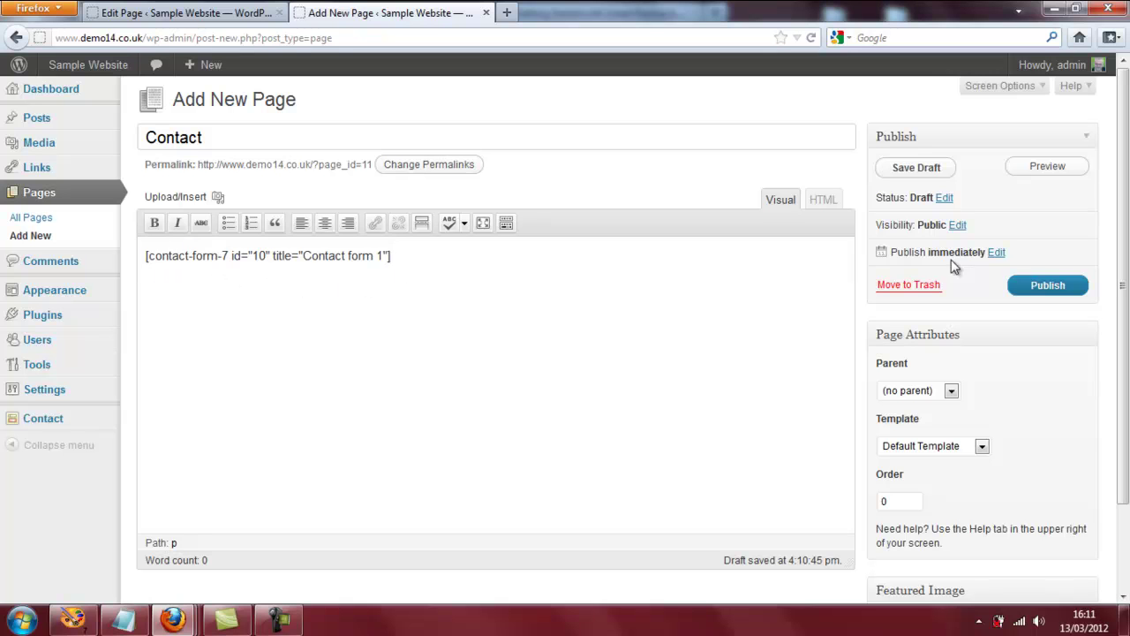
pyautogui.click(1064, 288)
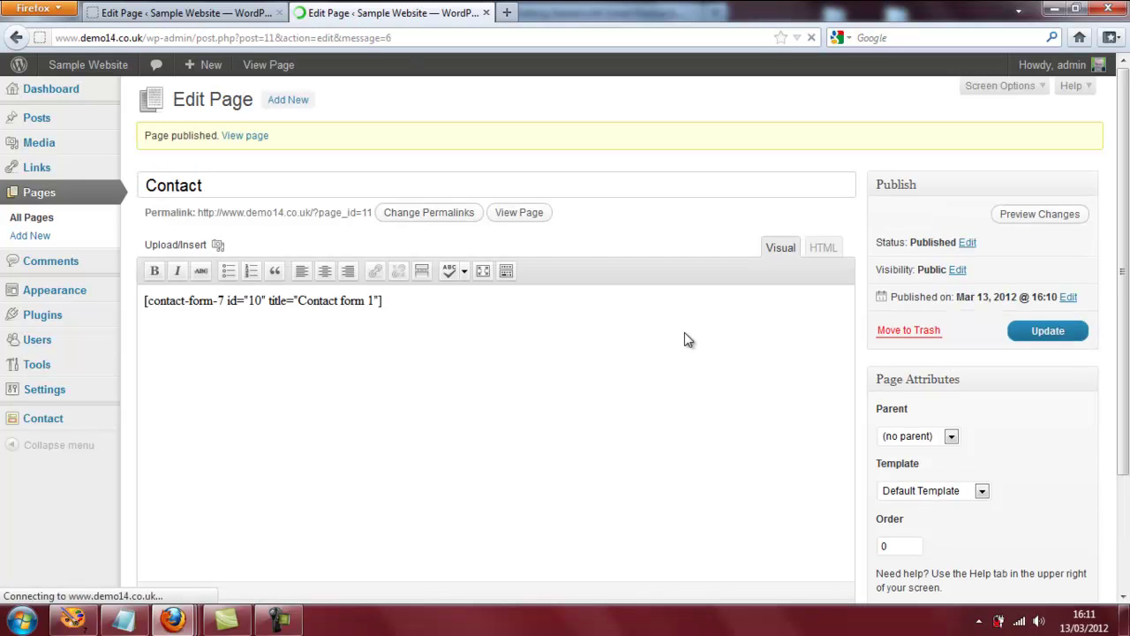
# View the live Contact page and check its Name, Email, Subject, Message form.
pyautogui.click(521, 213)
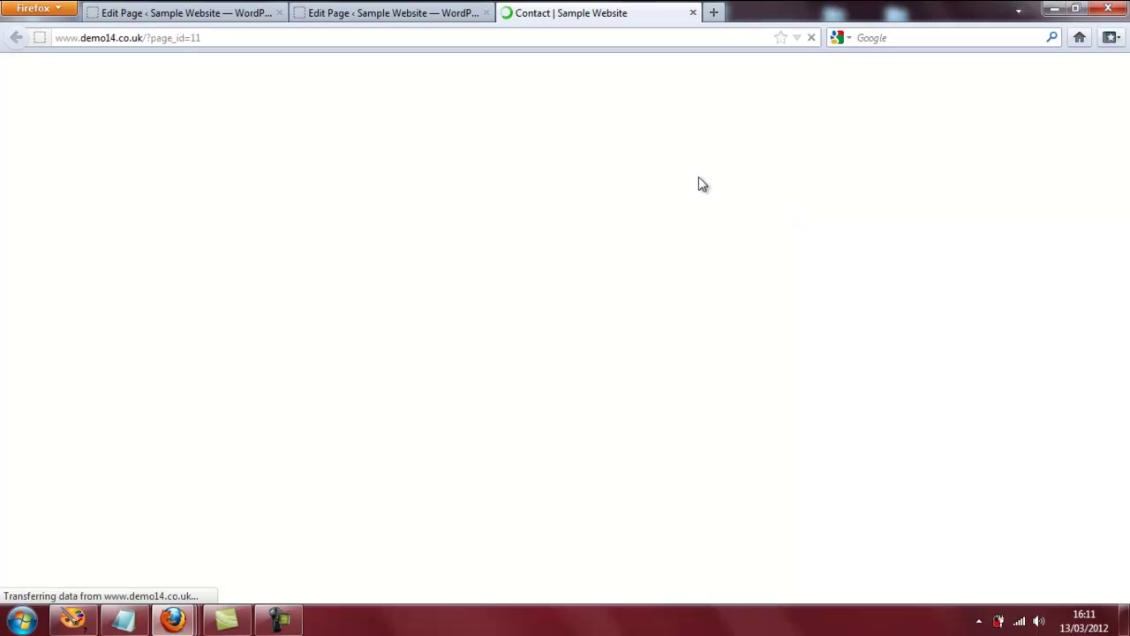
pyautogui.scroll(-4, 702, 182)
pyautogui.scroll(-4, 702, 190)
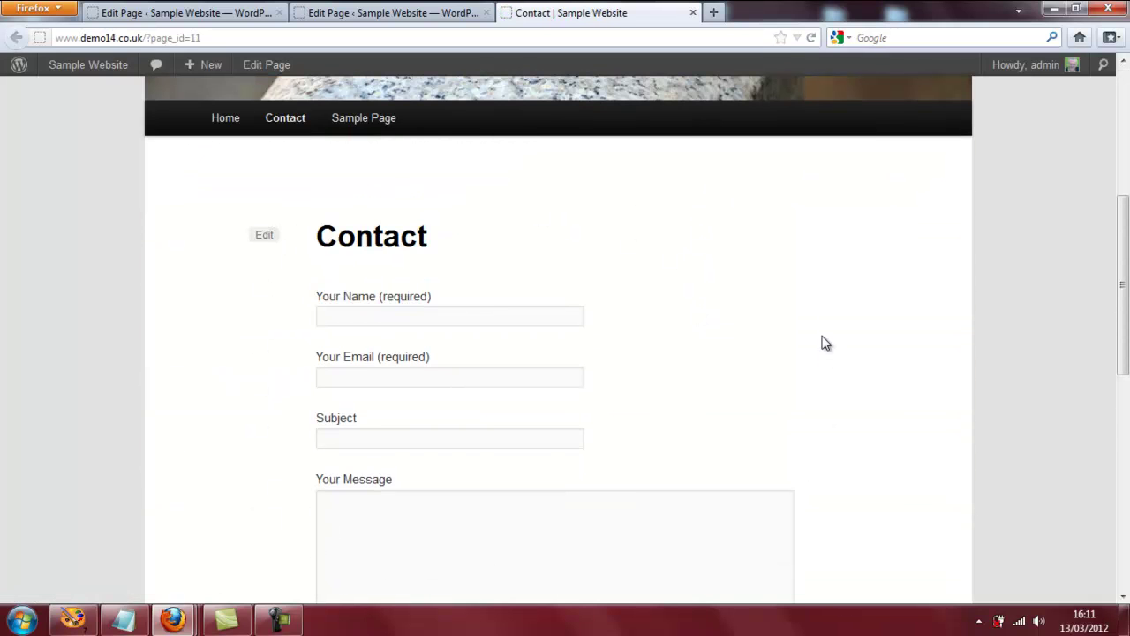
pyautogui.scroll(-6, 826, 342)
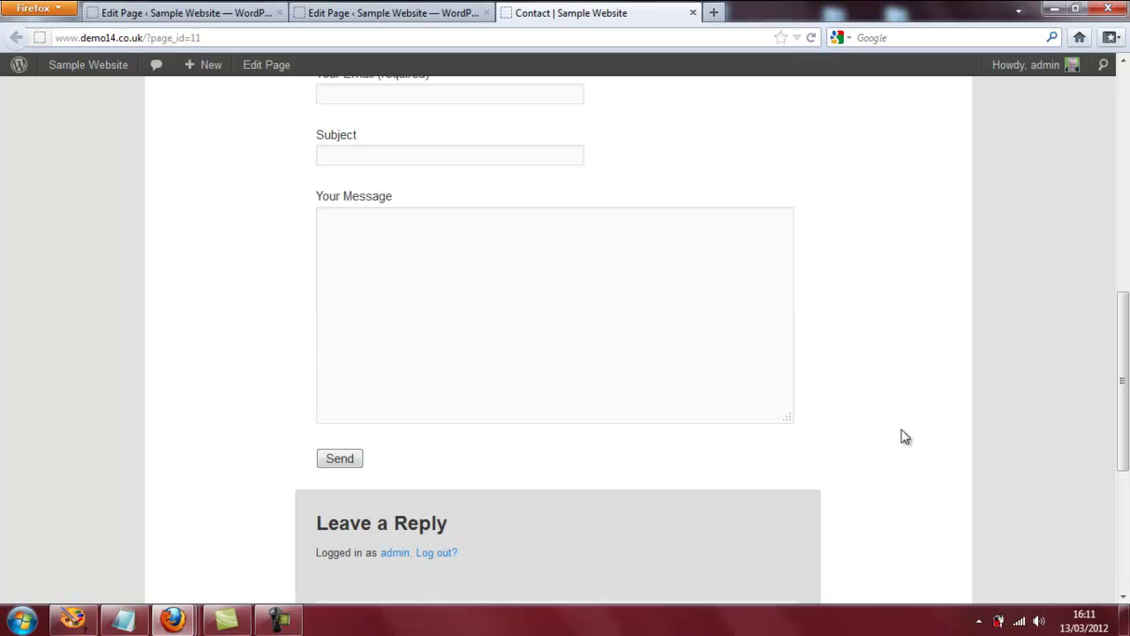
pyautogui.scroll(8, 905, 436)
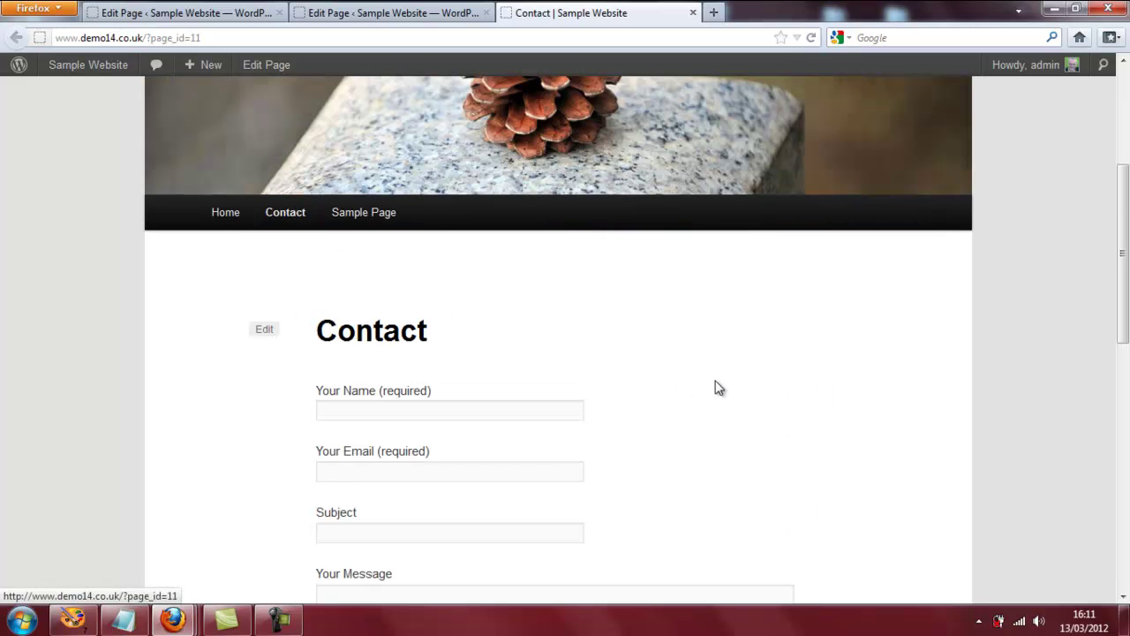
pyautogui.scroll(-2, 719, 389)
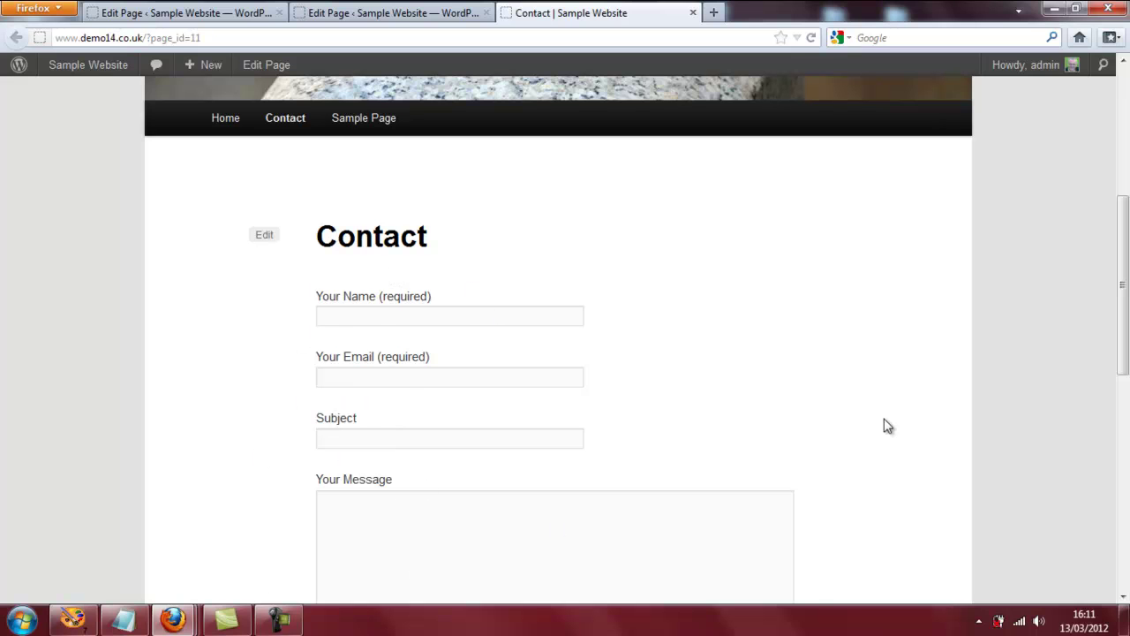
pyautogui.scroll(-6, 887, 426)
pyautogui.scroll(8, 998, 506)
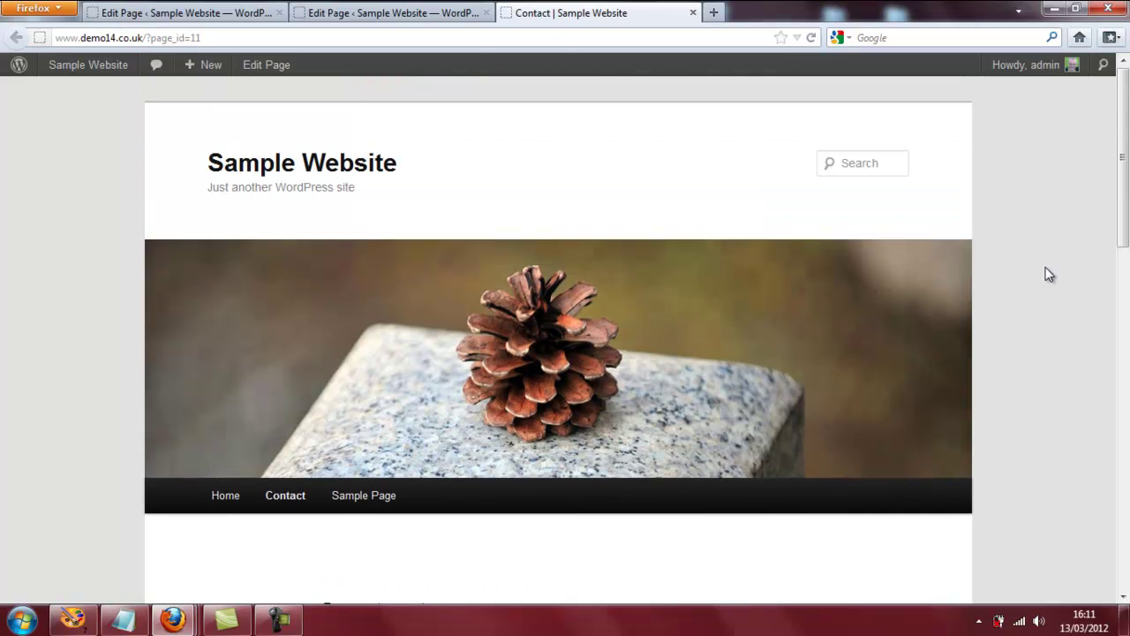
# Return to the admin Dashboard from the Sample Website menu.
pyautogui.moveTo(71, 78)
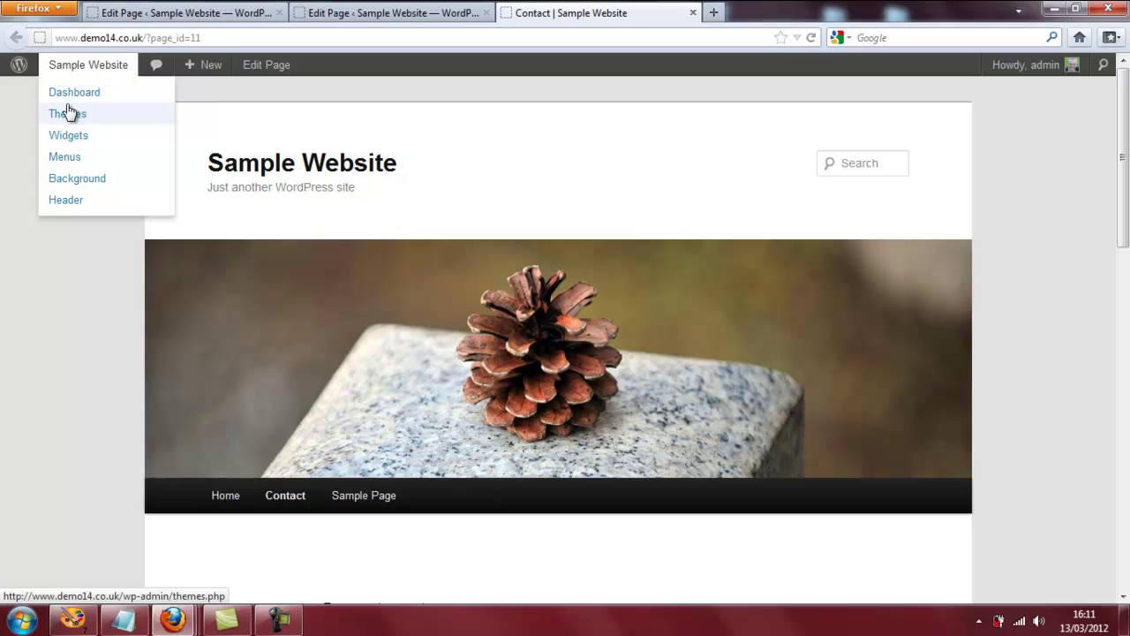
pyautogui.click(115, 65)
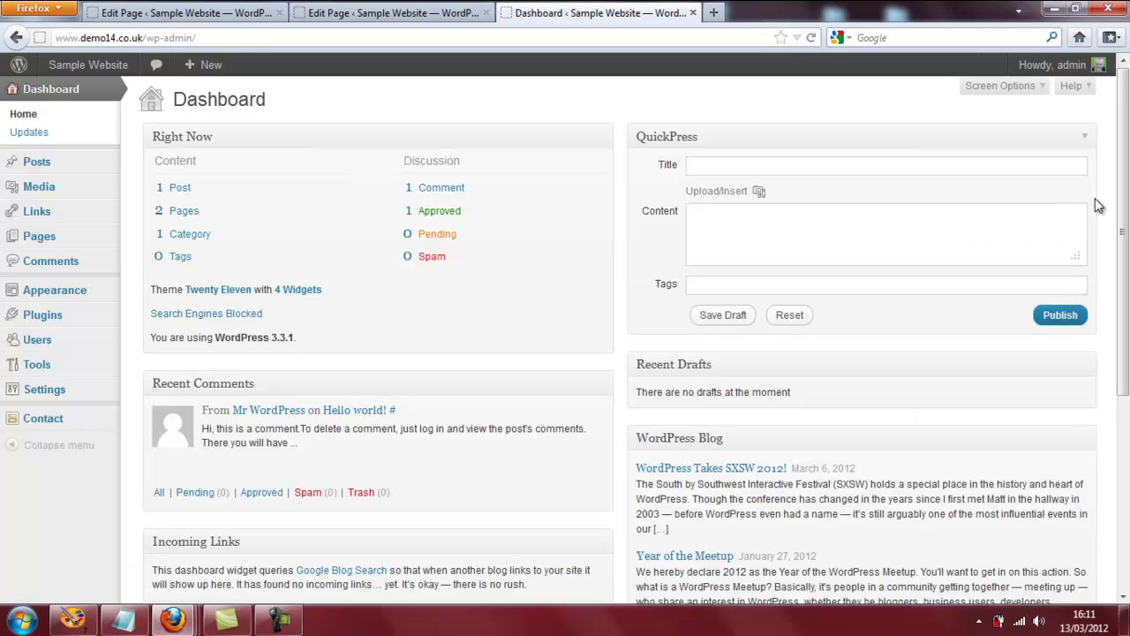
# Check the front page sidebar's Search, Recent Posts, Categories and Meta widgets, then go to Widgets.
pyautogui.moveTo(88, 64)
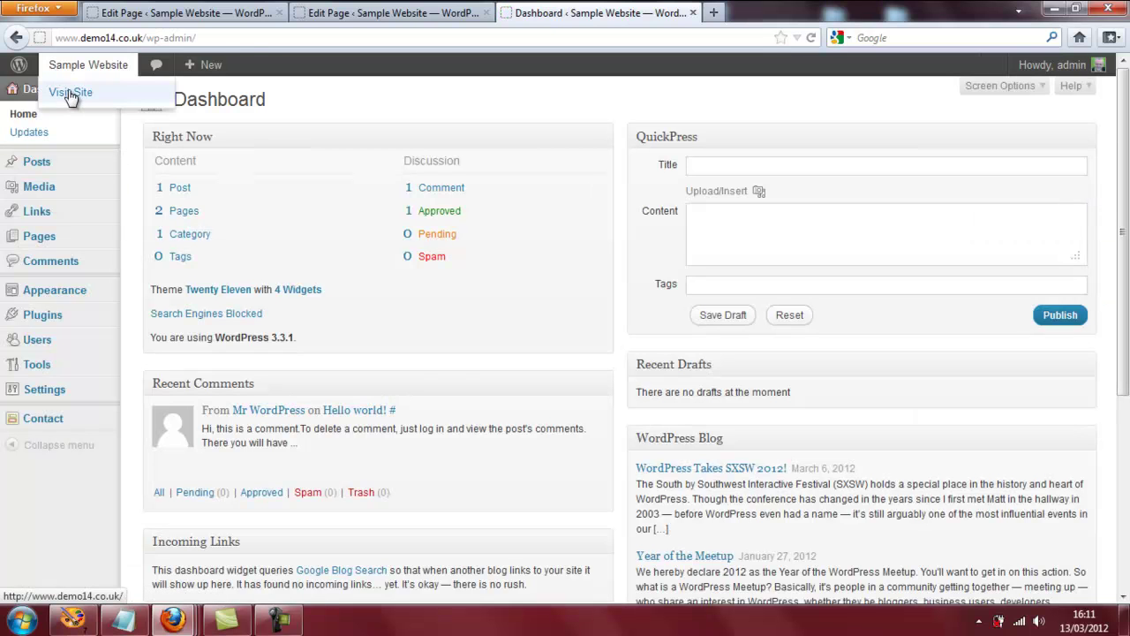
pyautogui.click(69, 93)
pyautogui.scroll(-5, 1043, 310)
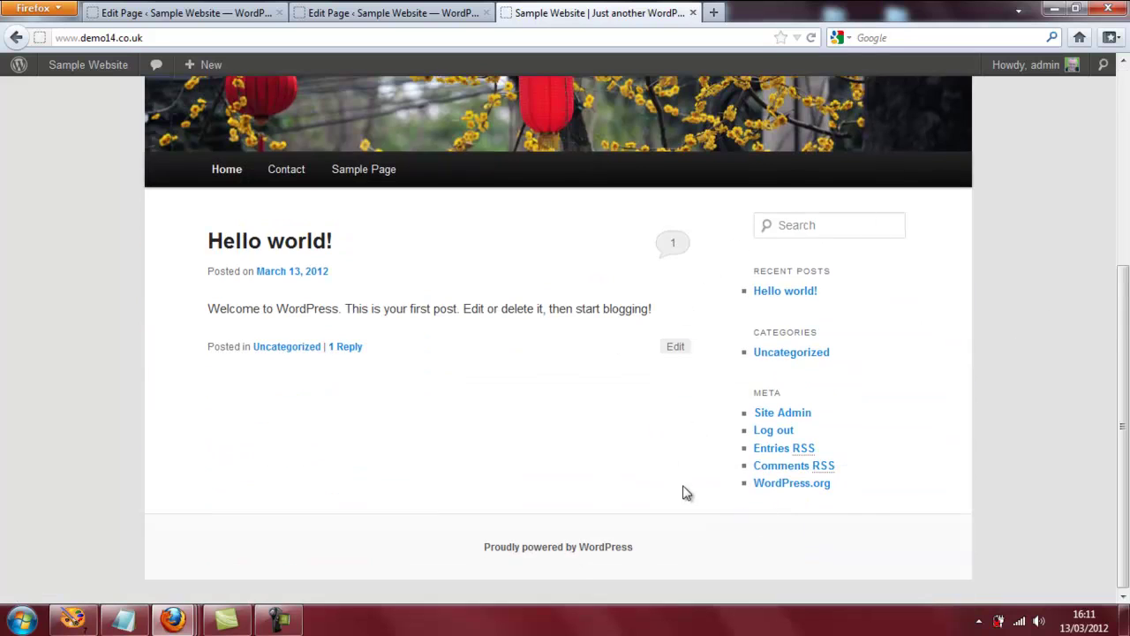
pyautogui.scroll(3, 826, 523)
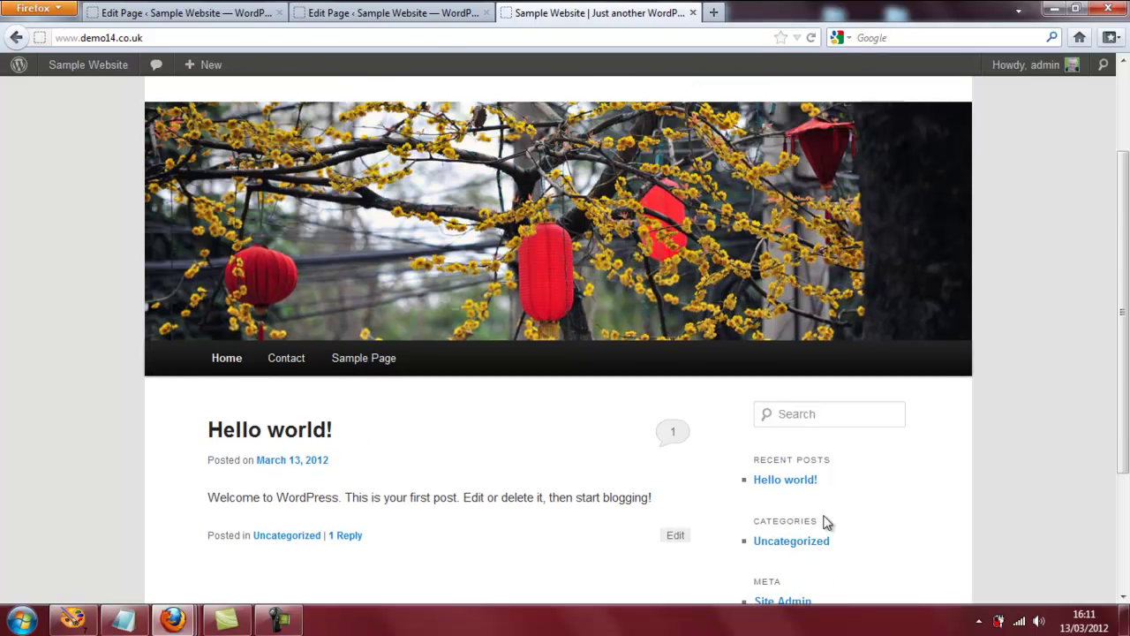
pyautogui.moveTo(85, 78)
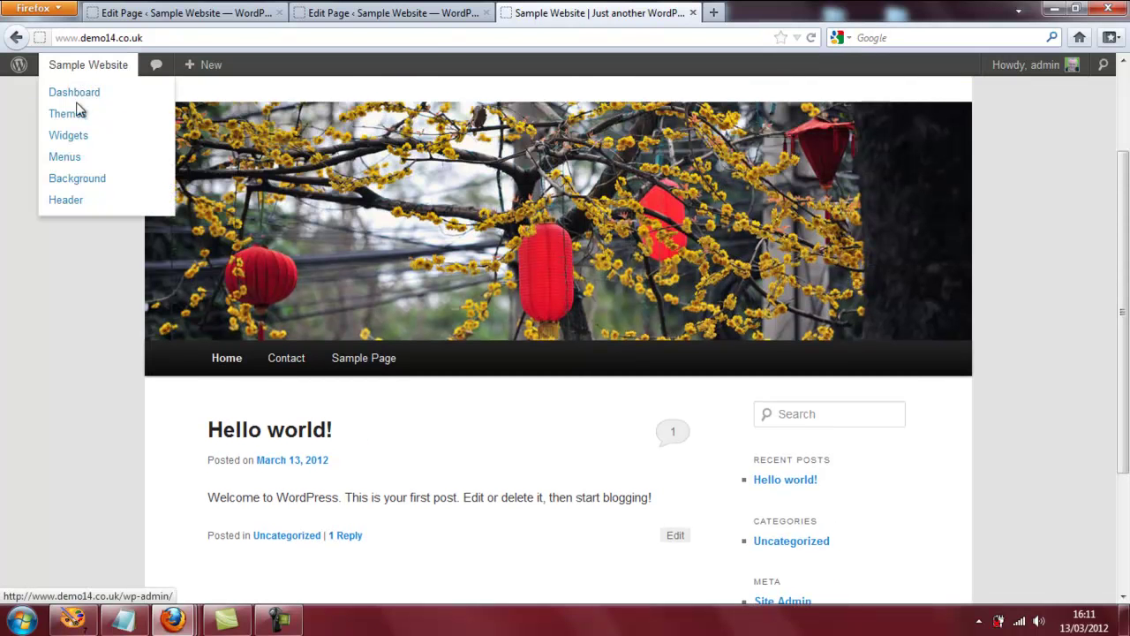
pyautogui.click(72, 139)
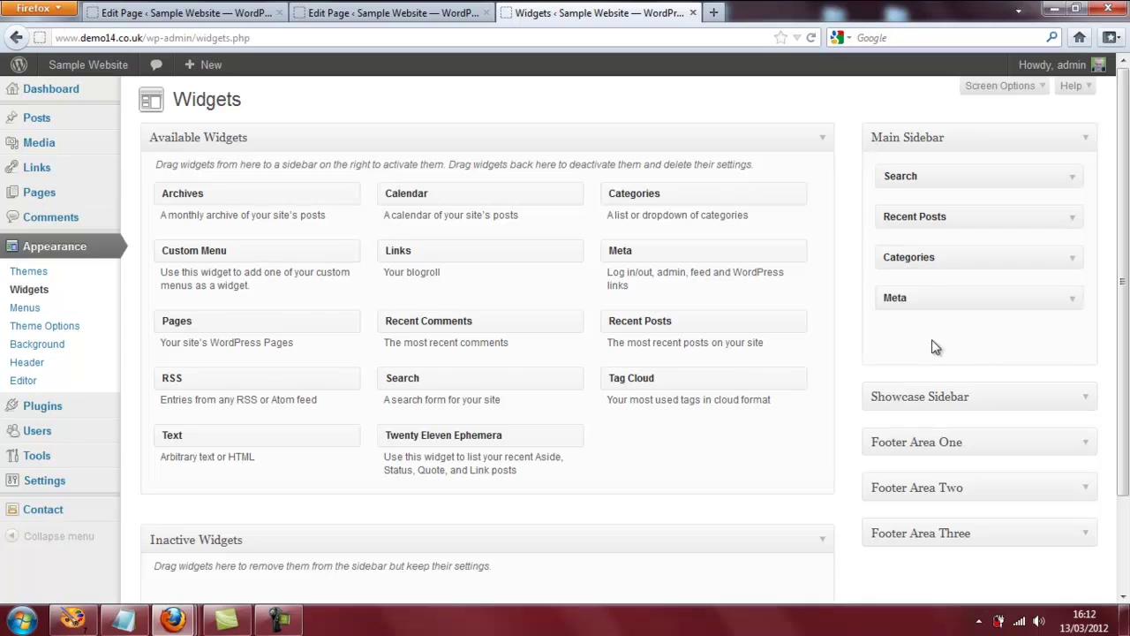
# Remove Meta, Categories and Search from Main Sidebar and add a Text widget.
pyautogui.moveTo(969, 301); pyautogui.dragTo(677, 466)
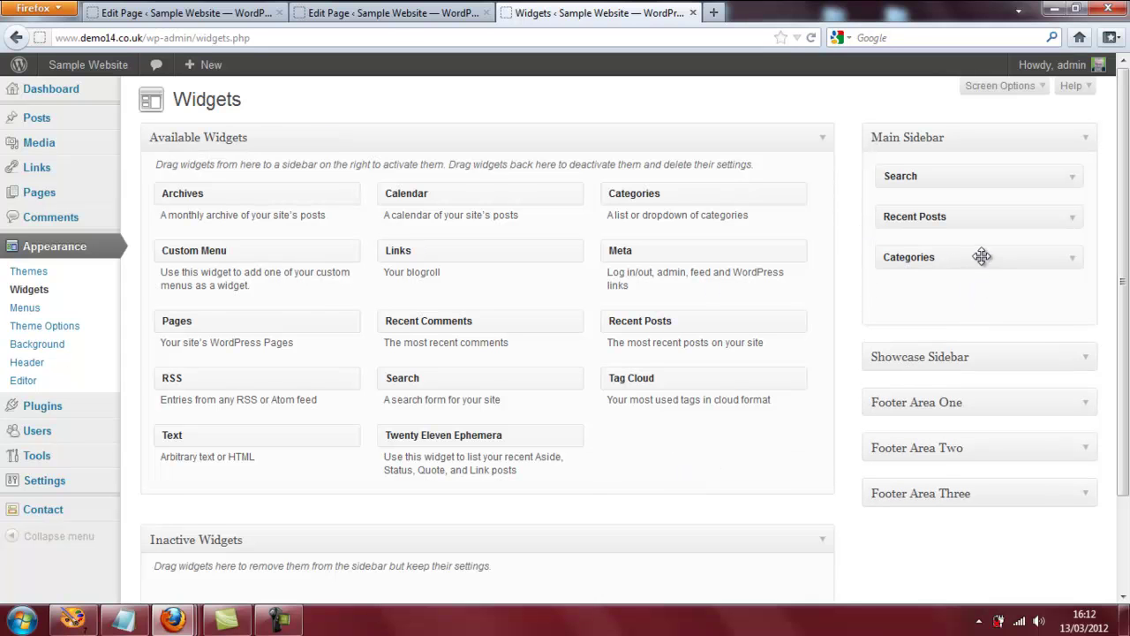
pyautogui.moveTo(982, 257); pyautogui.dragTo(704, 439)
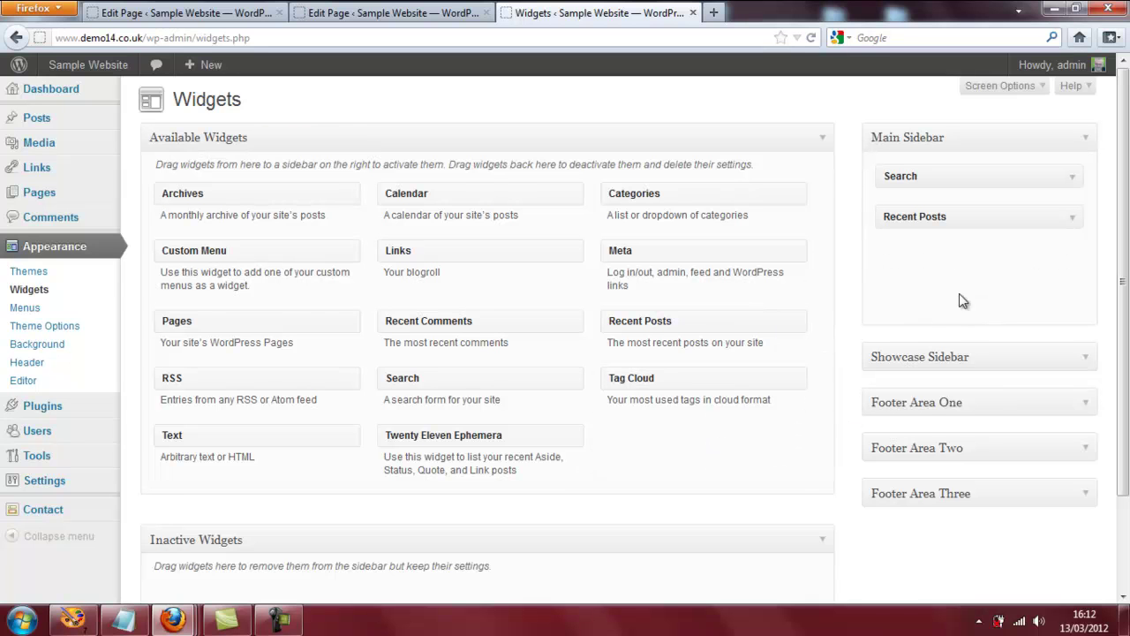
pyautogui.moveTo(986, 177); pyautogui.dragTo(715, 442)
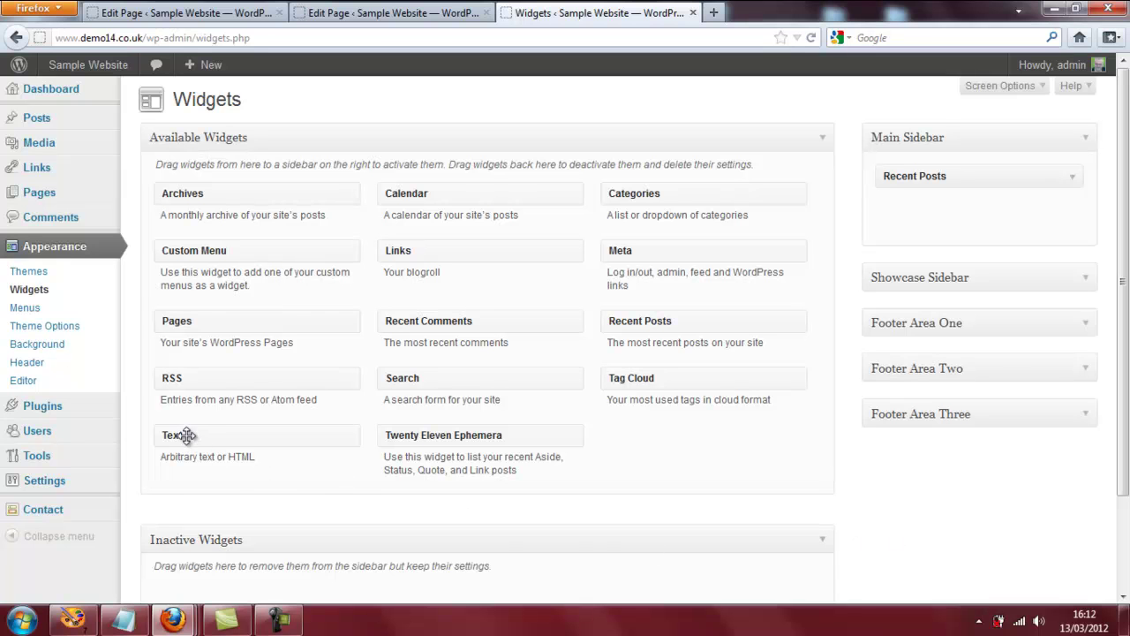
pyautogui.moveTo(187, 436); pyautogui.dragTo(907, 213)
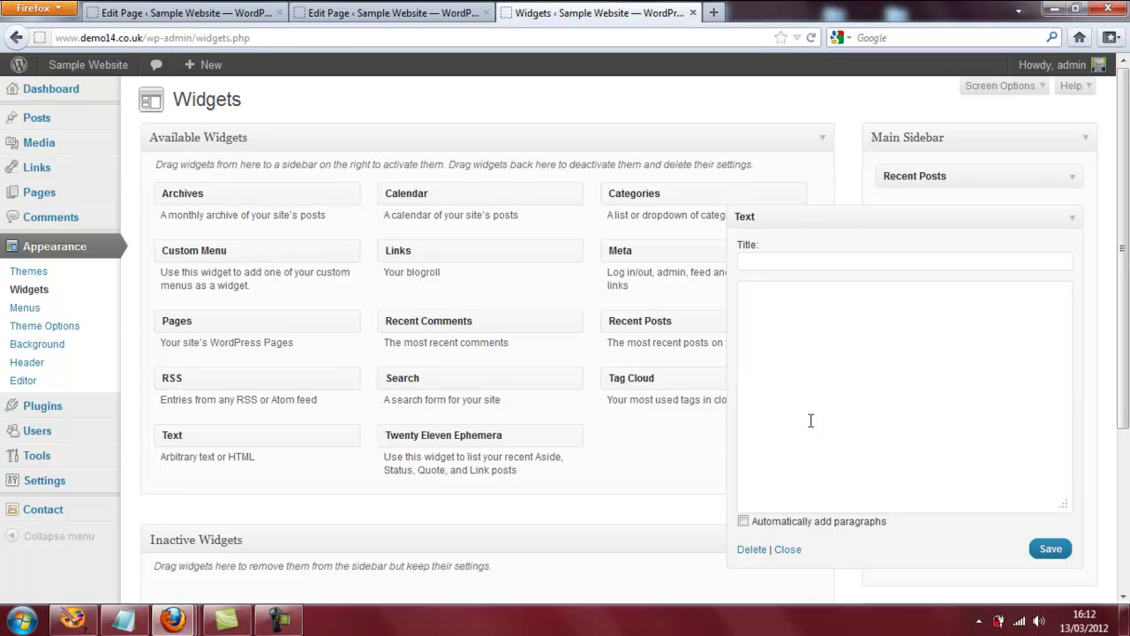
# Title the Text widget 'Conact Form', paste in the Contact form 1 shortcode, and save it.
pyautogui.click(757, 261)
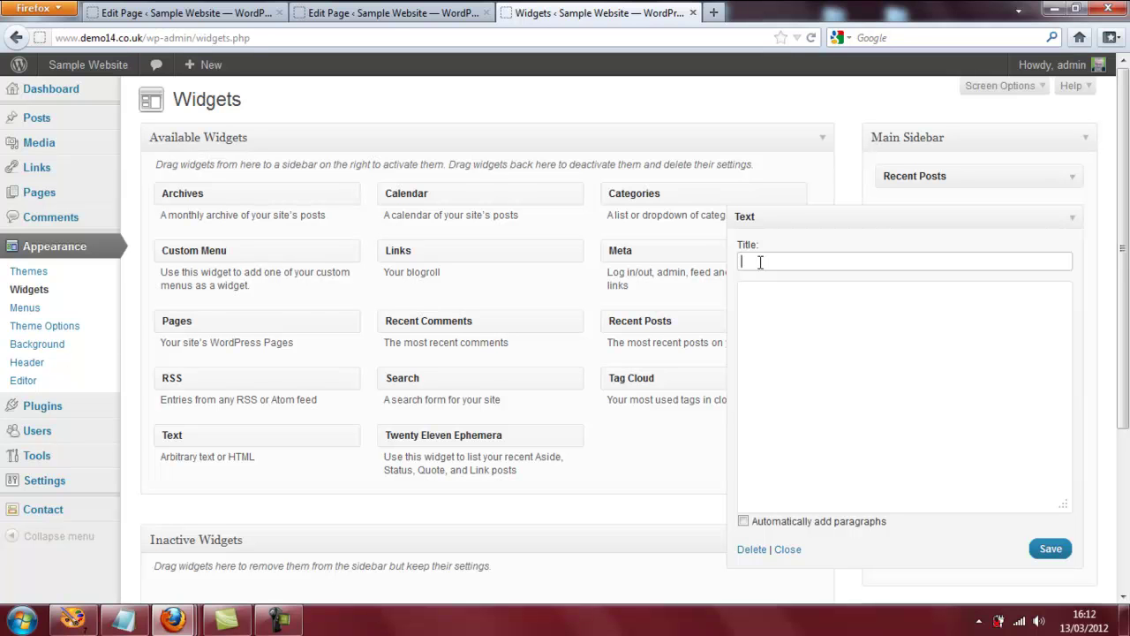
pyautogui.write('Conat')
pyautogui.click(758, 298)
pyautogui.rightClick(757, 297)
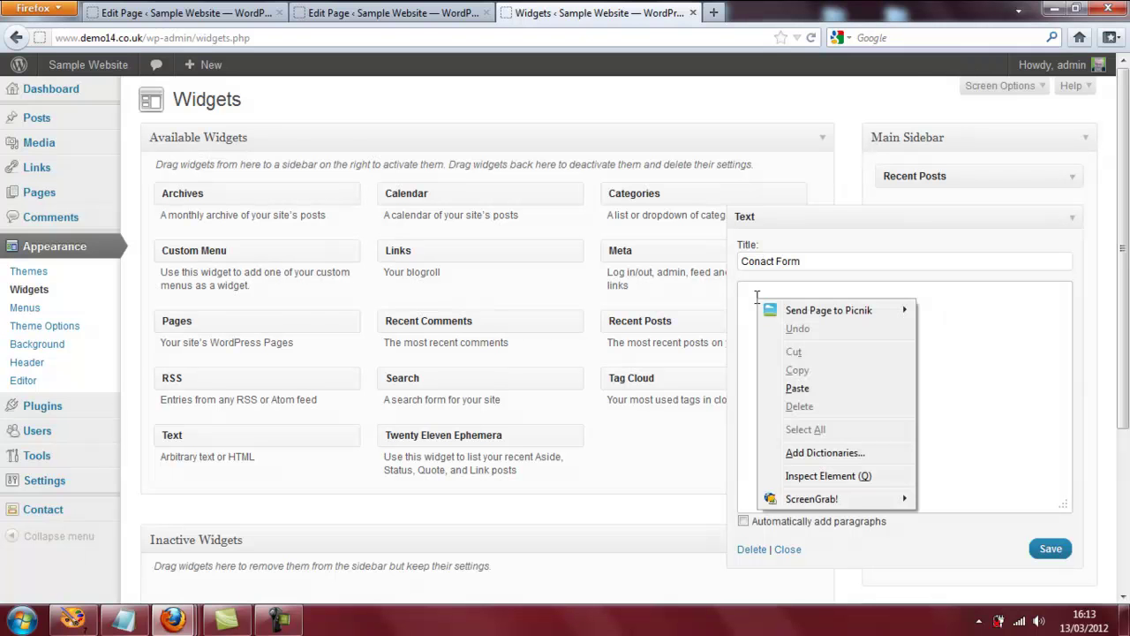
pyautogui.click(810, 393)
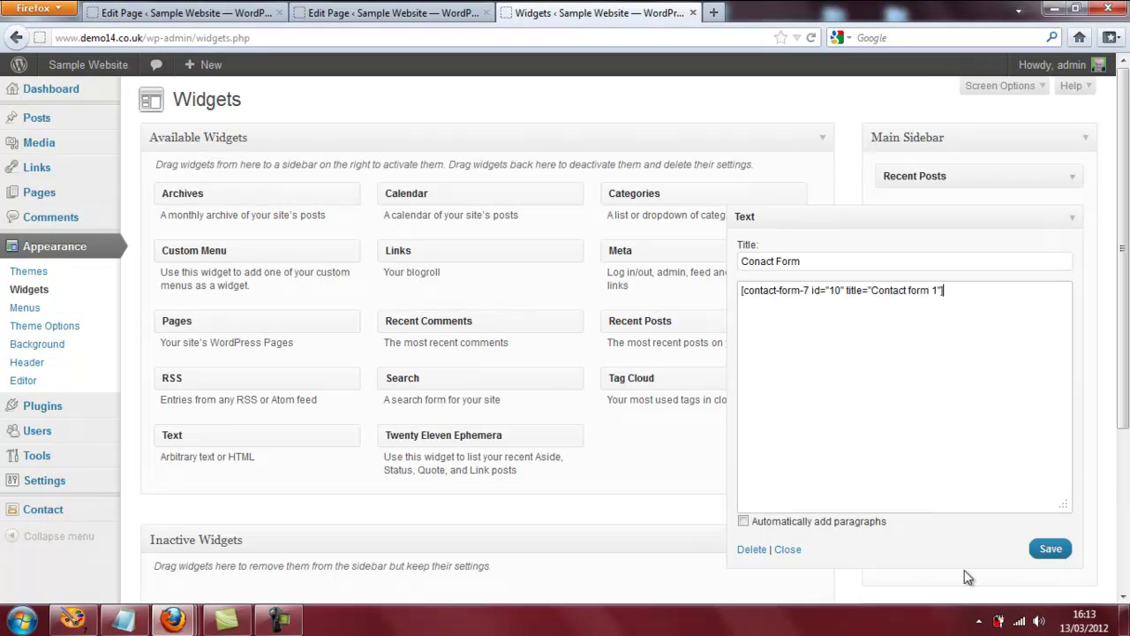
pyautogui.click(1051, 549)
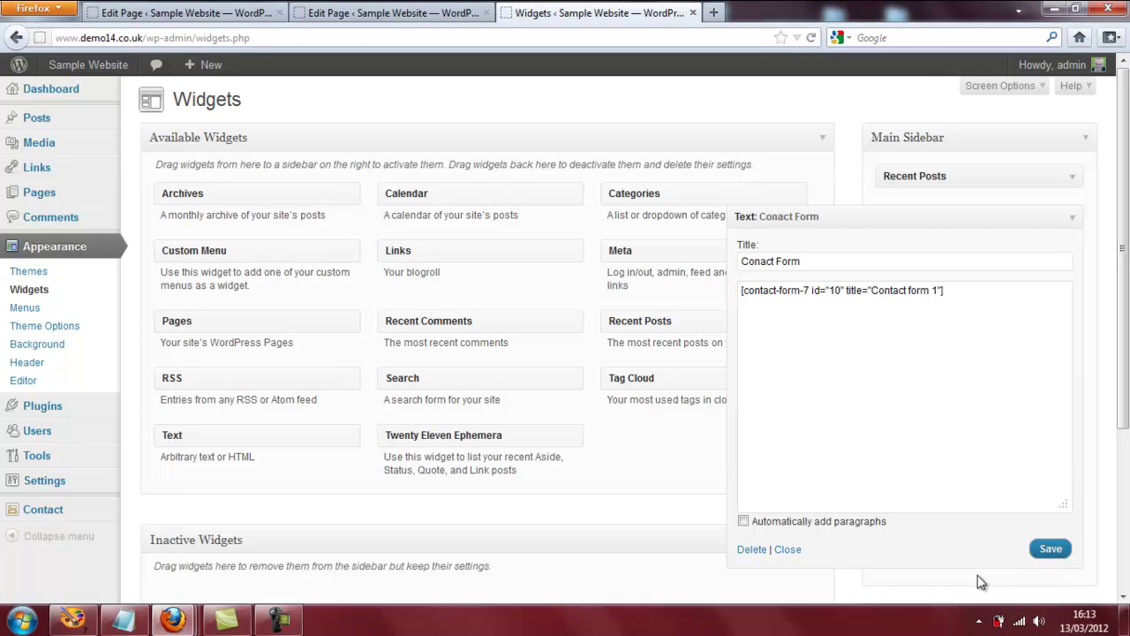
pyautogui.click(800, 551)
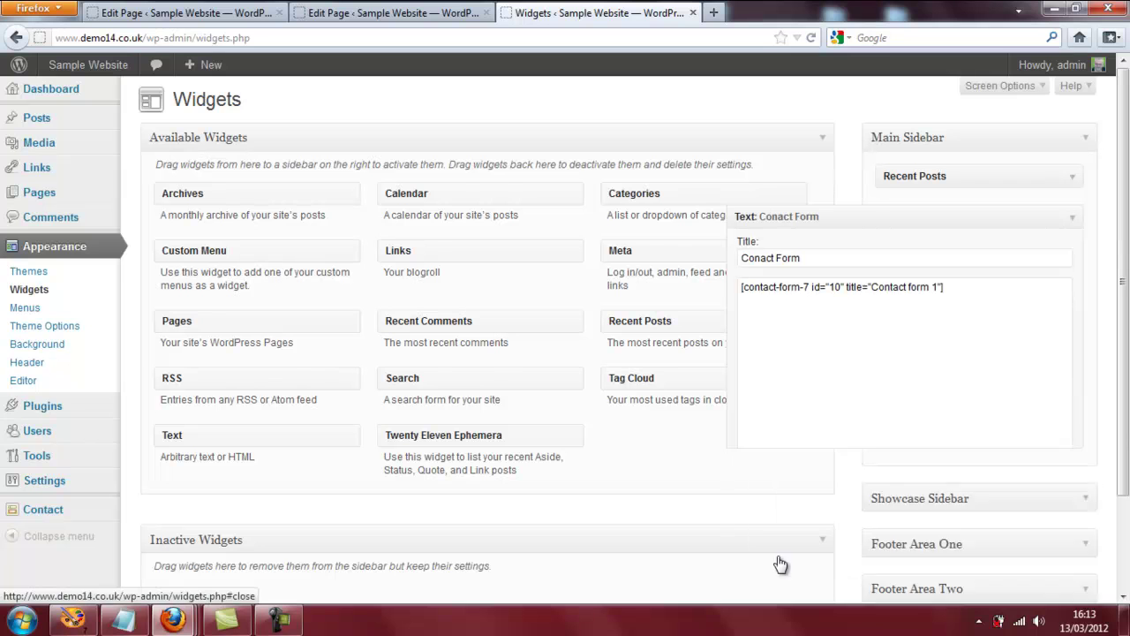
# Visit the live Sample Website and scroll down to check the sidebar's Conact Form widget.
pyautogui.moveTo(106, 69)
pyautogui.click(87, 95)
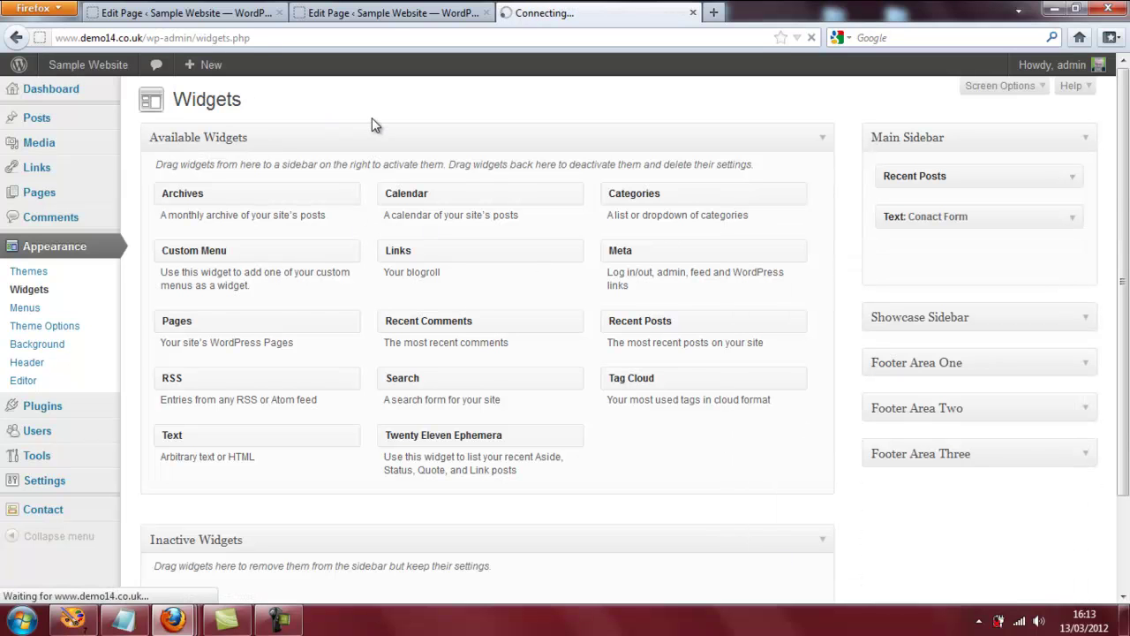
pyautogui.scroll(-2, 1100, 150)
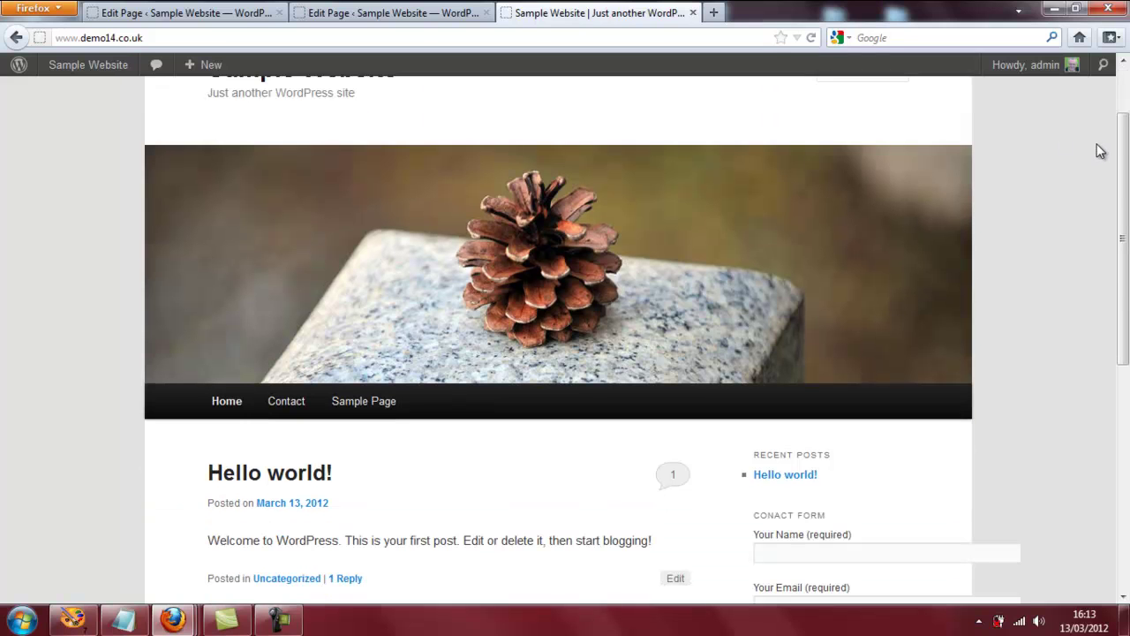
pyautogui.scroll(-2, 1100, 163)
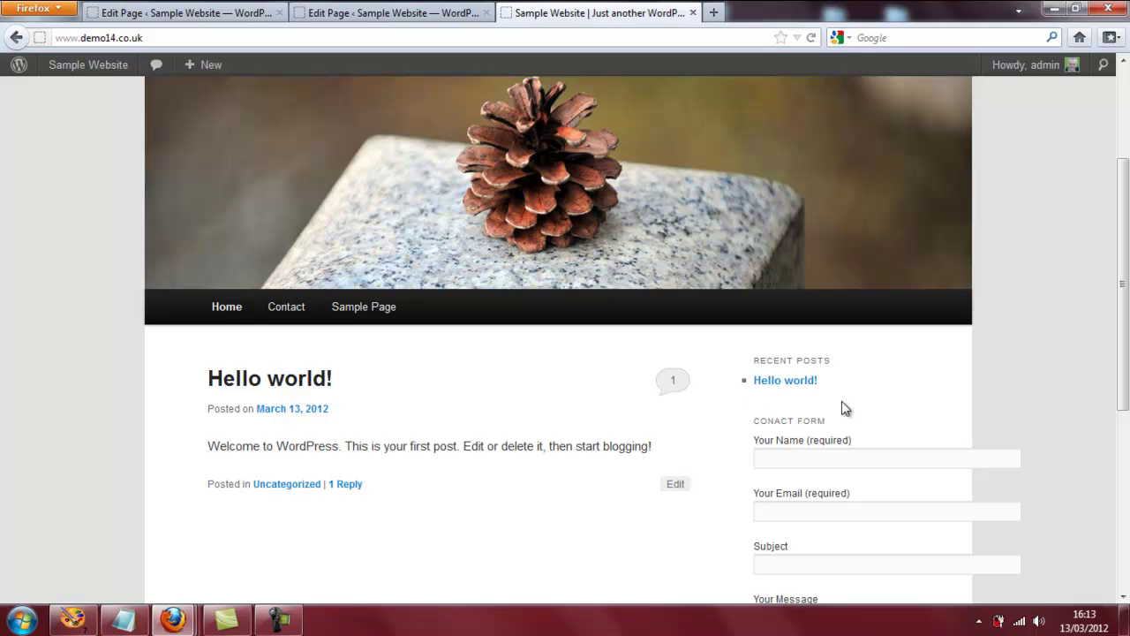
pyautogui.scroll(-5, 1128, 326)
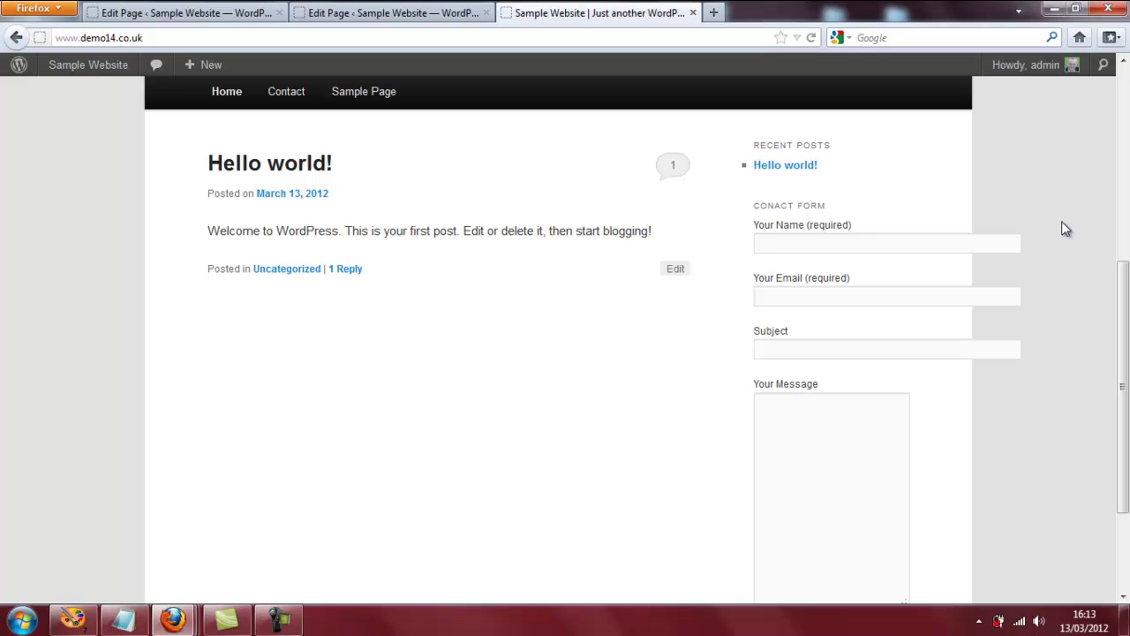
pyautogui.moveTo(1124, 374); pyautogui.dragTo(1125, 403)
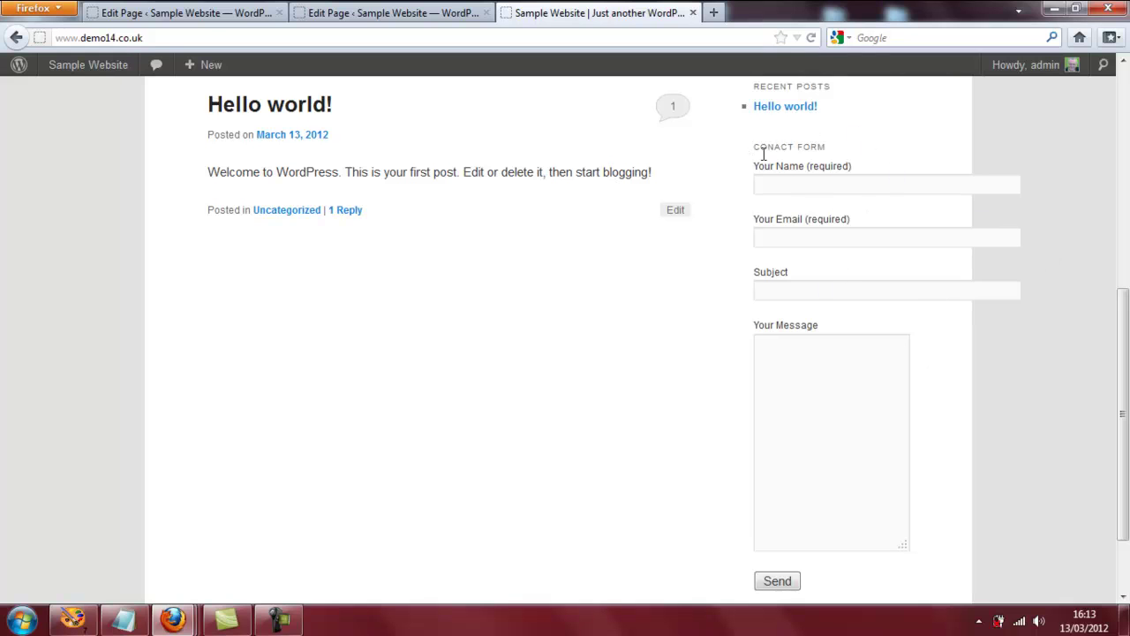
pyautogui.moveTo(1126, 335); pyautogui.dragTo(1127, 105)
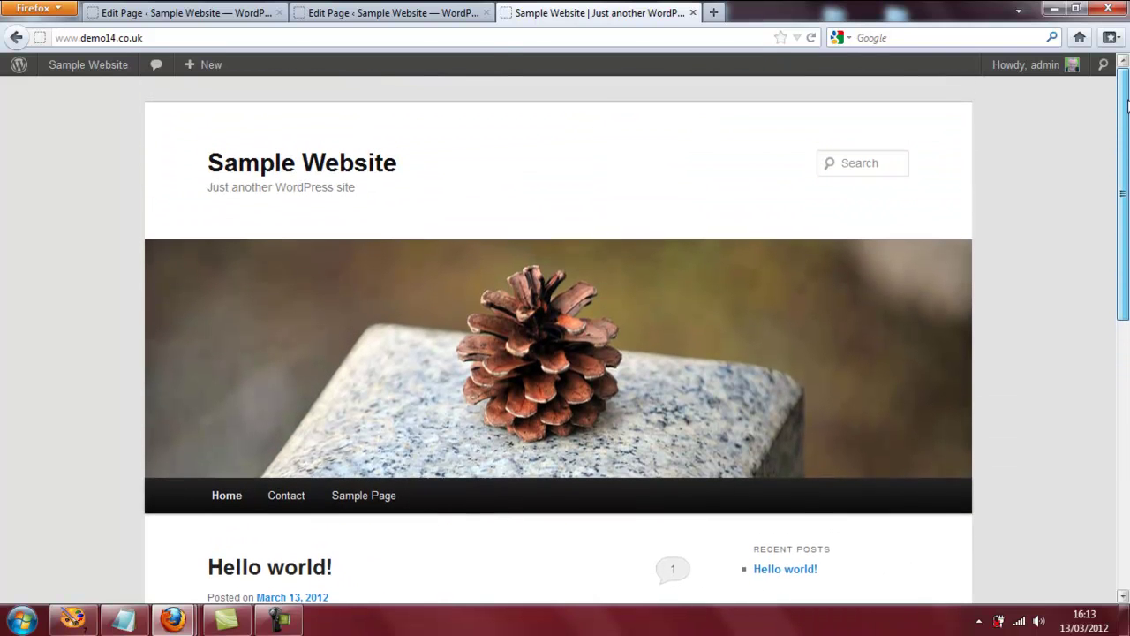
# From the Dashboard, go through Installed Plugins to Contact Form 7's settings for Contact form 1.
pyautogui.moveTo(82, 73)
pyautogui.click(76, 94)
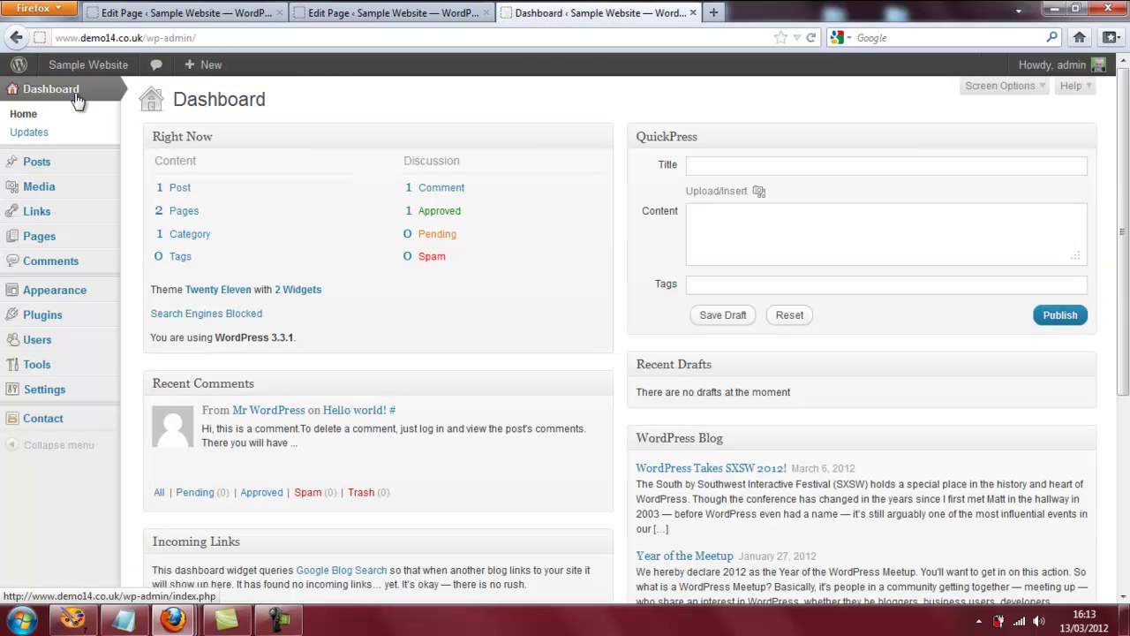
pyautogui.moveTo(37, 318)
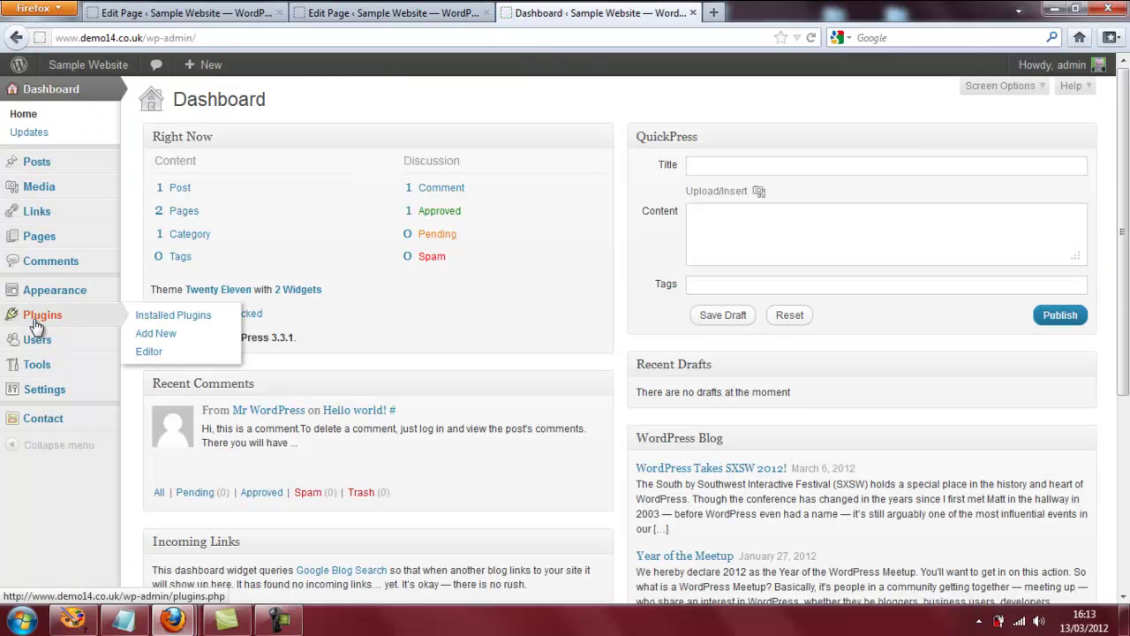
pyautogui.click(144, 320)
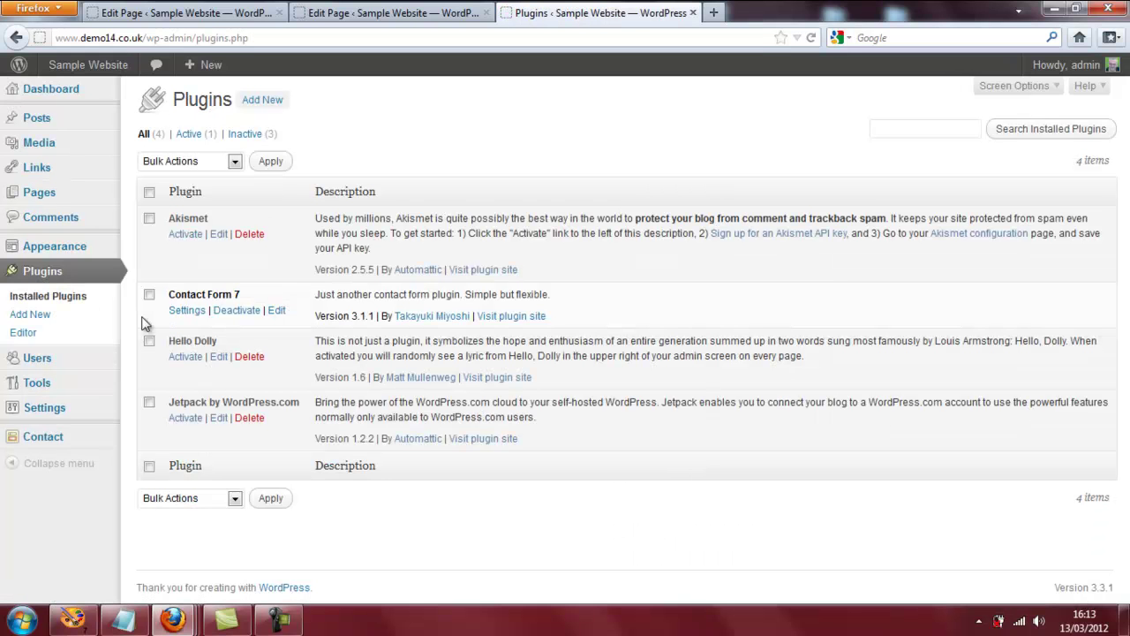
pyautogui.click(186, 312)
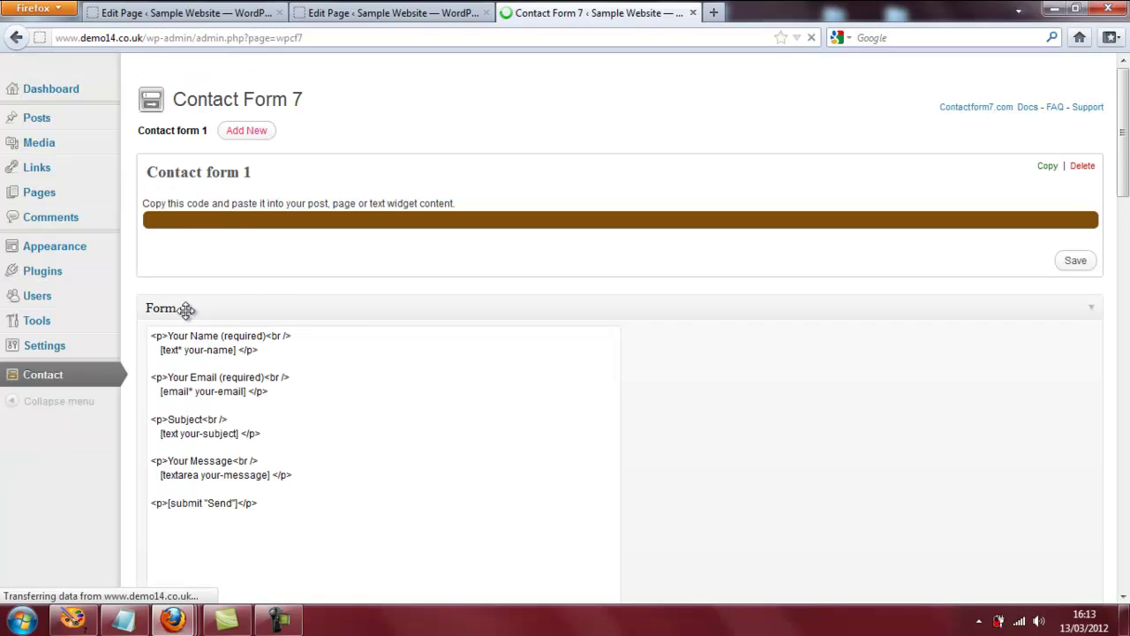
pyautogui.scroll(-2, 367, 316)
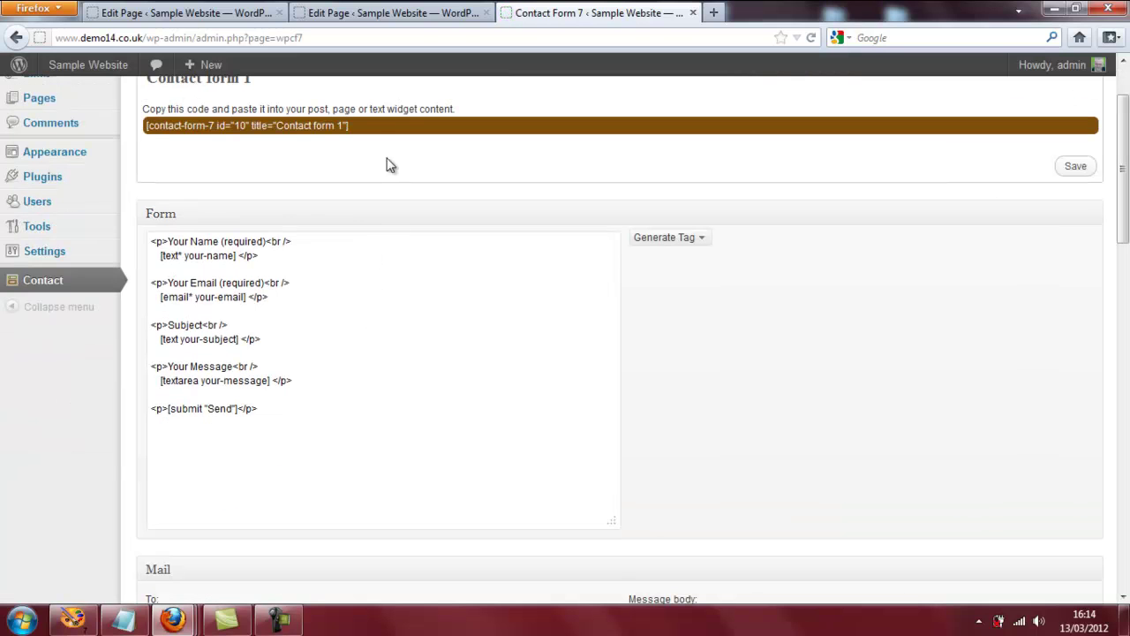
pyautogui.scroll(2, 246, 170)
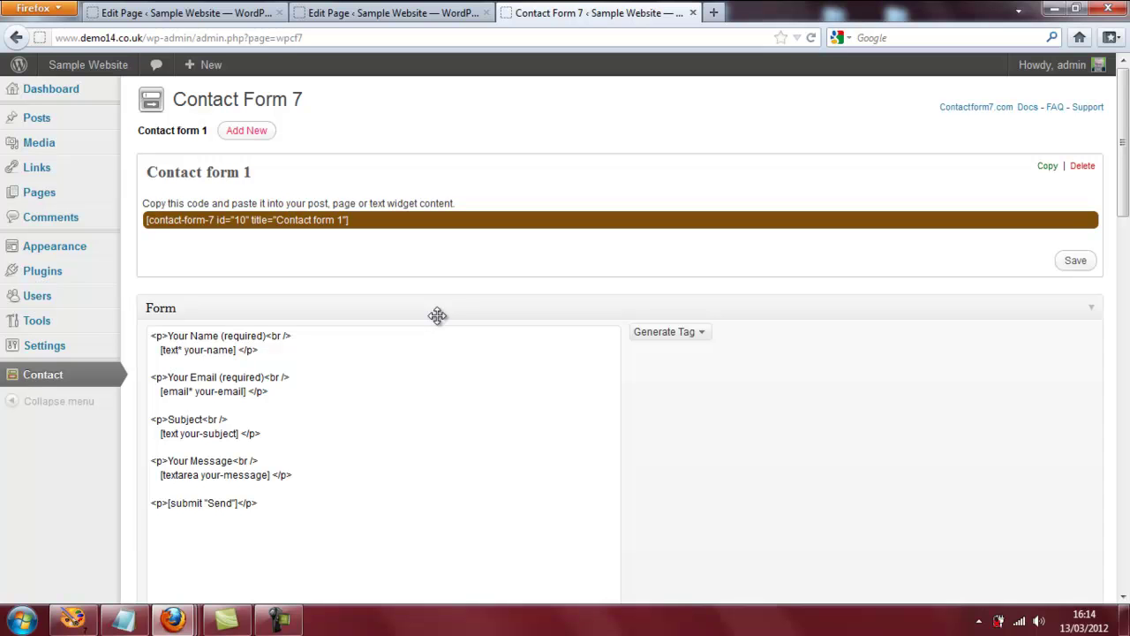
# Create a new contact form, rename Untitled to 'Narrow sidebar form', and save it as id 14.
pyautogui.click(251, 134)
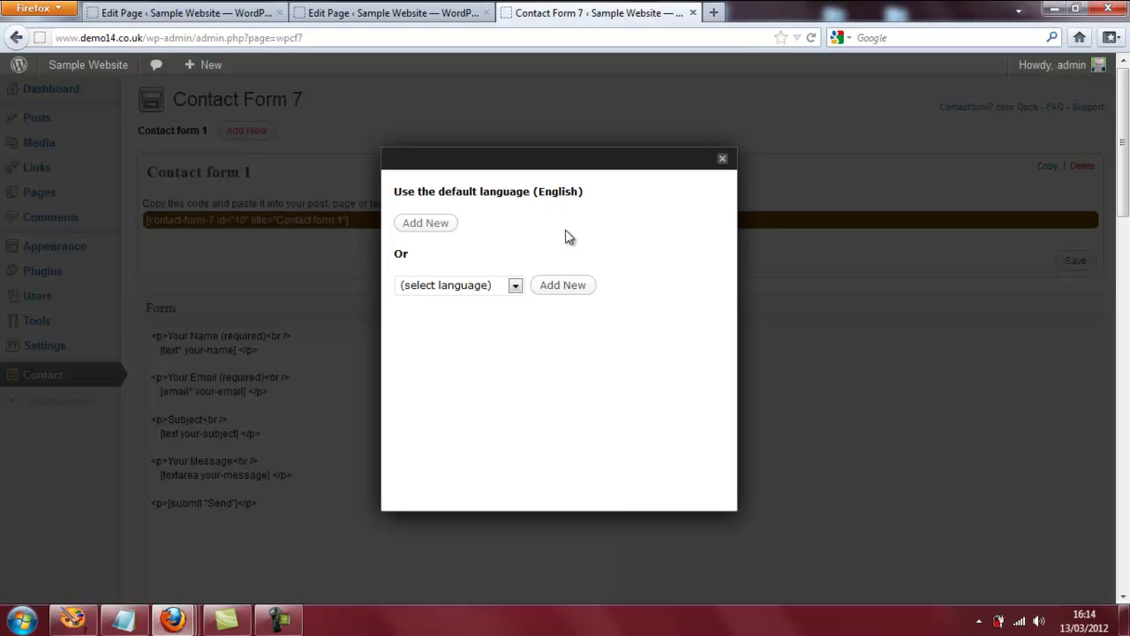
pyautogui.click(565, 286)
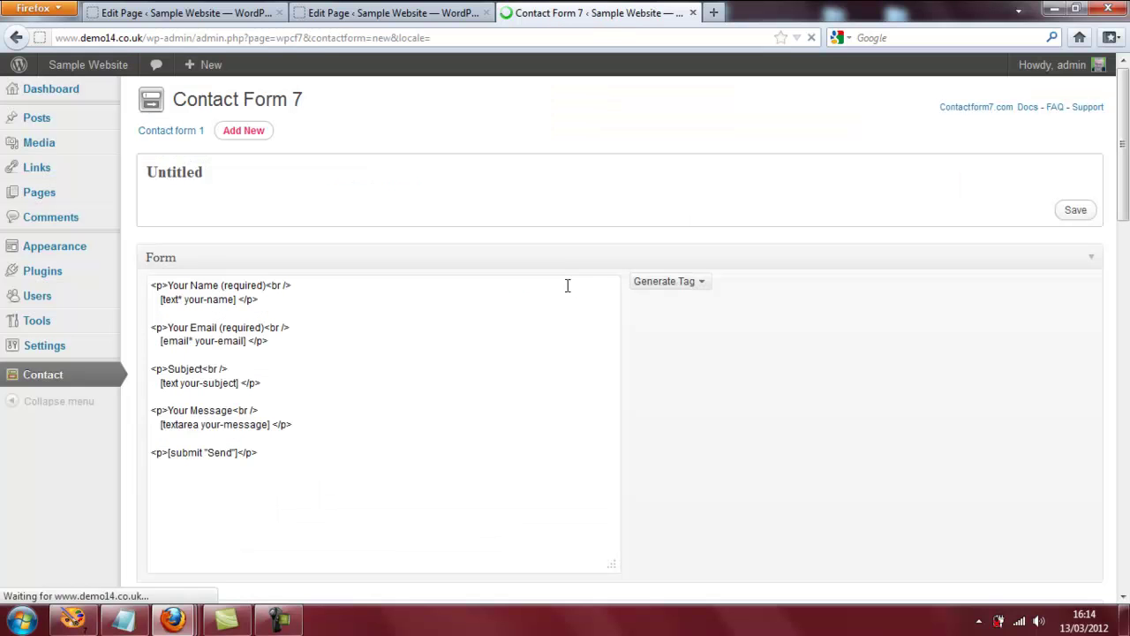
pyautogui.click(212, 174)
pyautogui.press('BackSpace')
pyautogui.press('BackSpace')
pyautogui.press('BackSpace')
pyautogui.press('BackSpace')
pyautogui.press('BackSpace')
pyautogui.press('BackSpace')
pyautogui.press('BackSpace')
pyautogui.press('BackSpace')
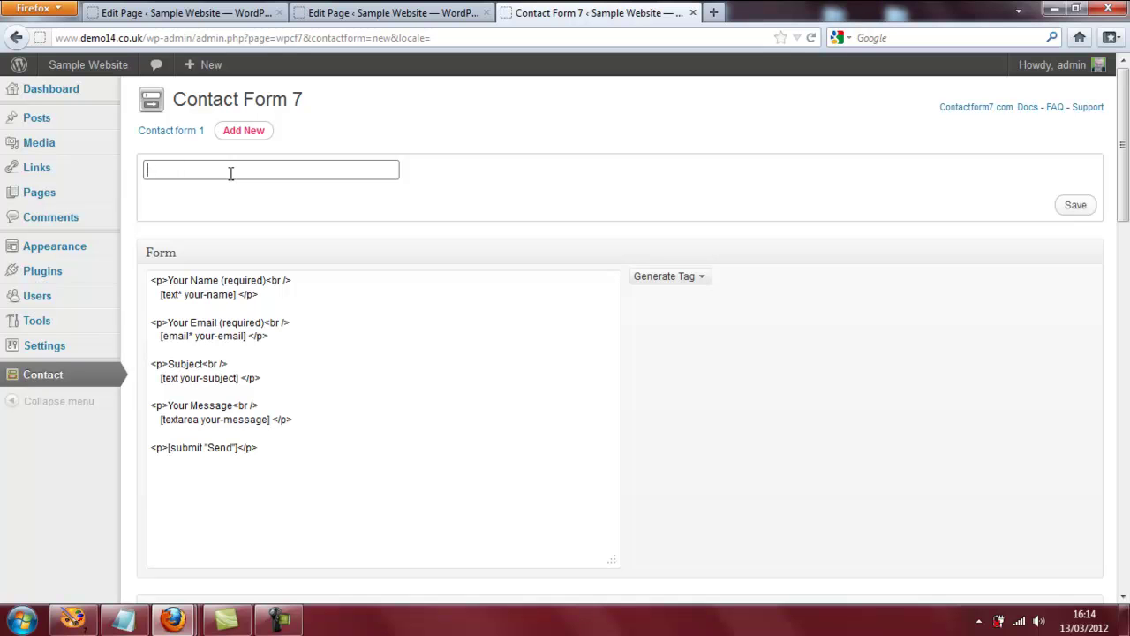
pyautogui.write('N')
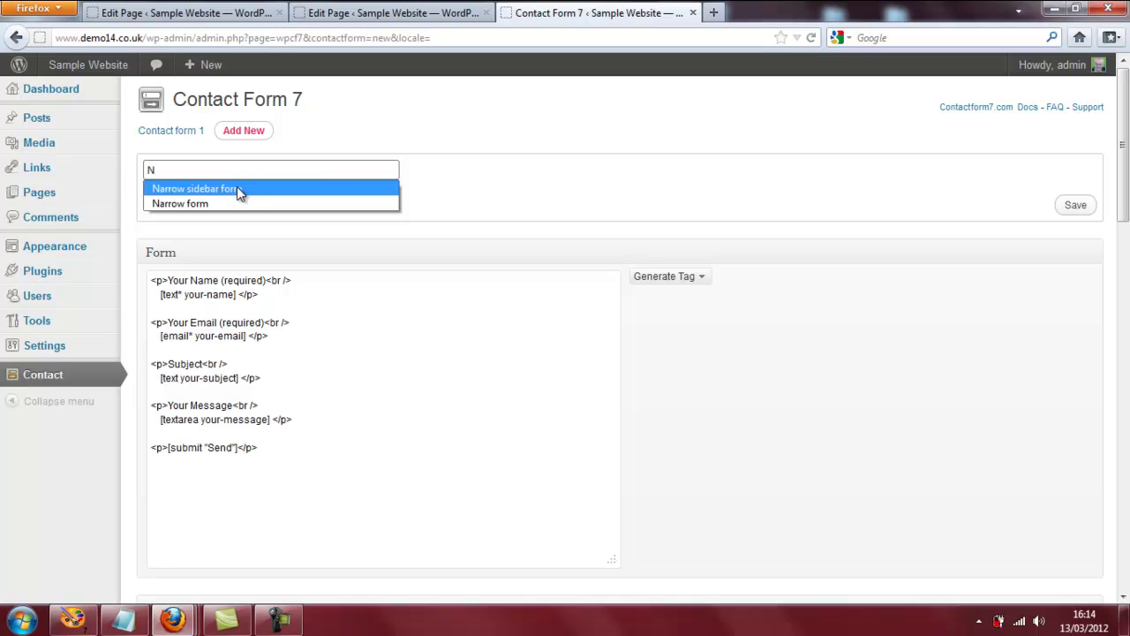
pyautogui.click(237, 189)
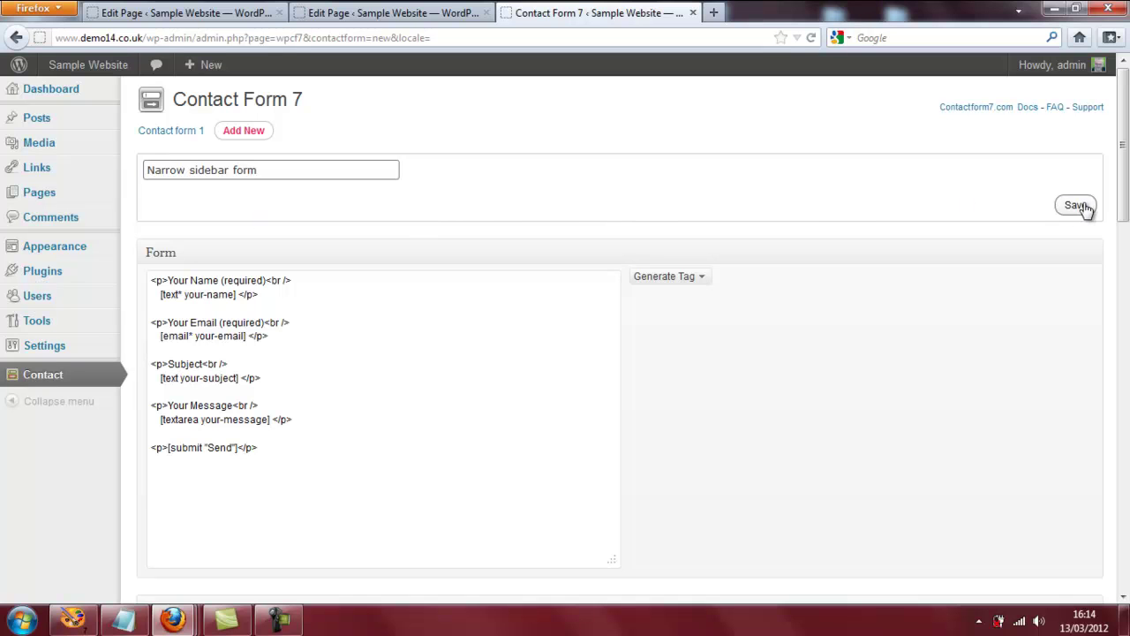
pyautogui.click(1079, 206)
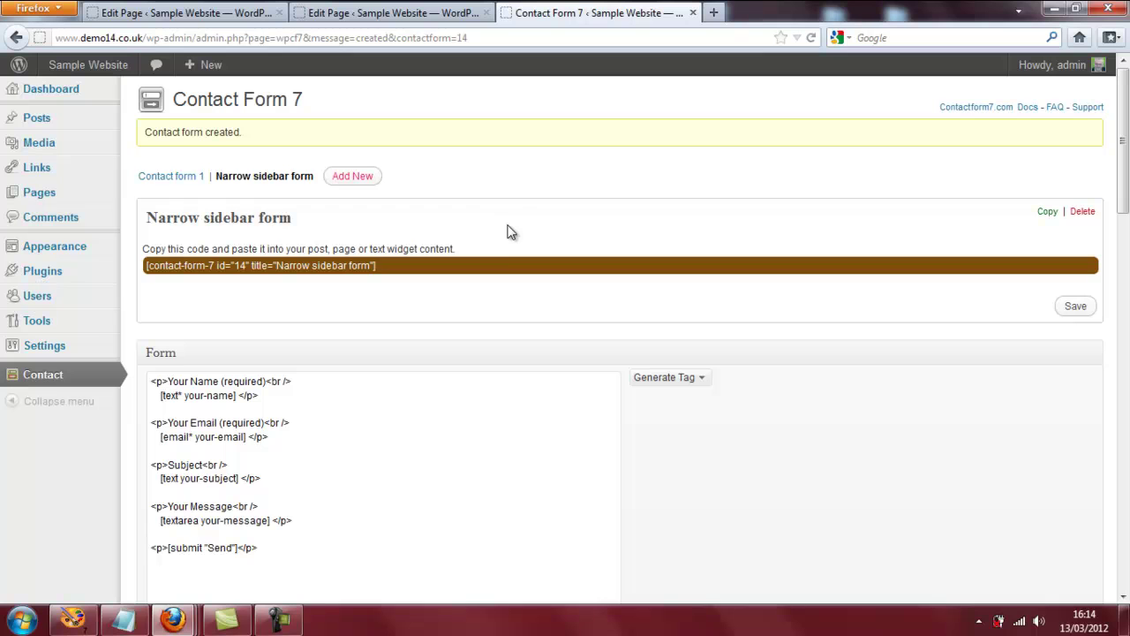
# Add ' 25/' size settings to the your-name, your-email, your-subject, your-message and Send tags.
pyautogui.scroll(-4, 454, 373)
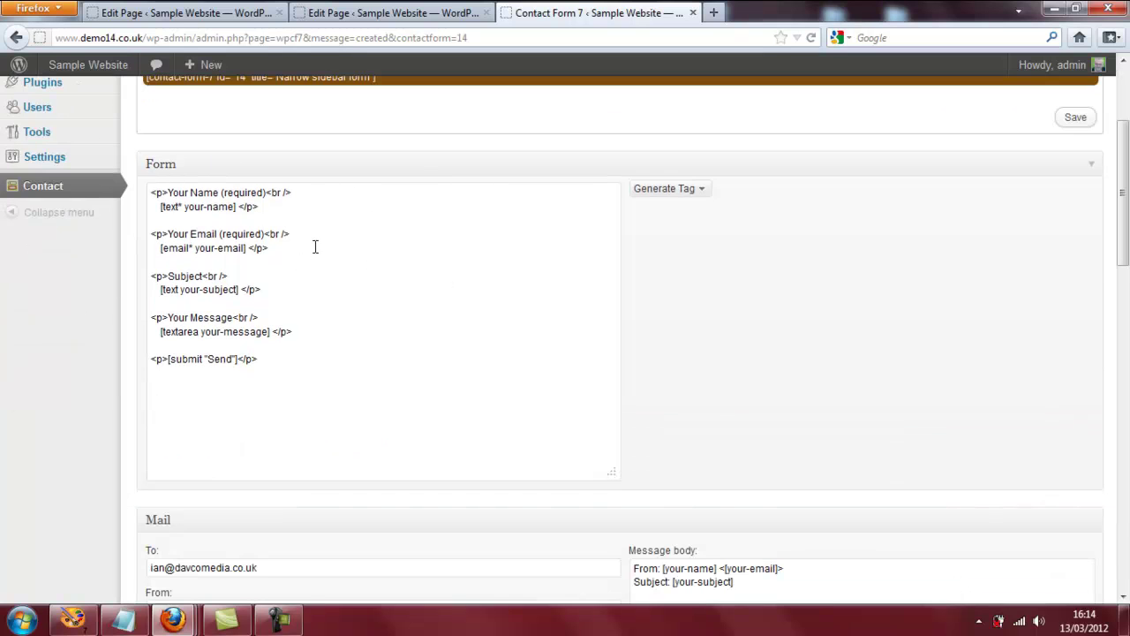
pyautogui.click(232, 205)
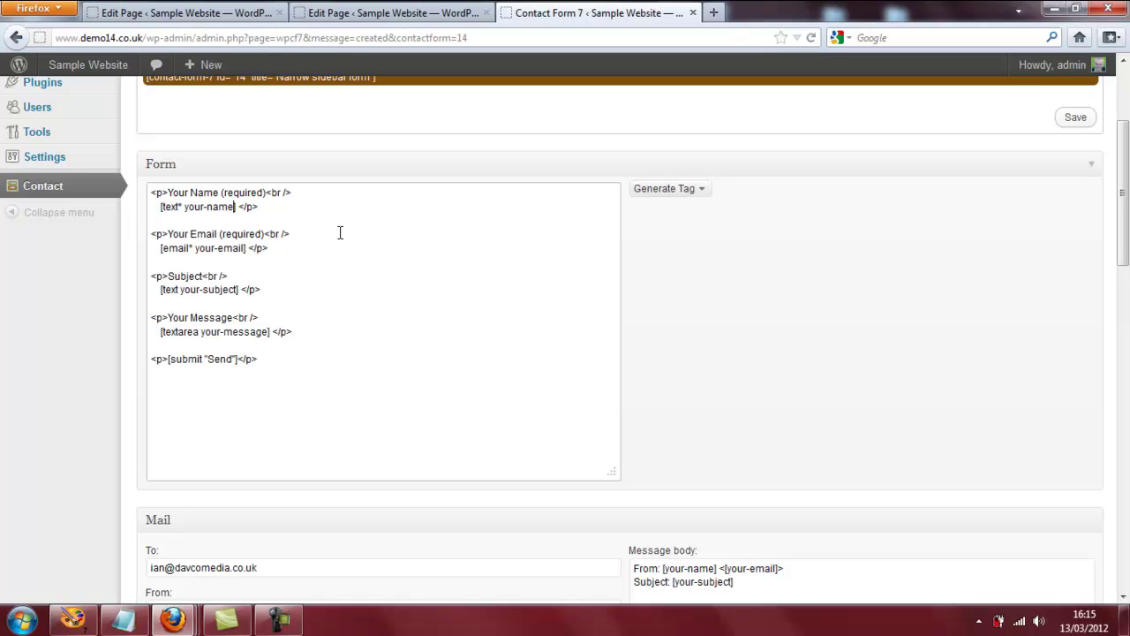
pyautogui.write('25')
pyautogui.write('/')
pyautogui.write(' 25')
pyautogui.write('/')
pyautogui.click(238, 290)
pyautogui.write('25')
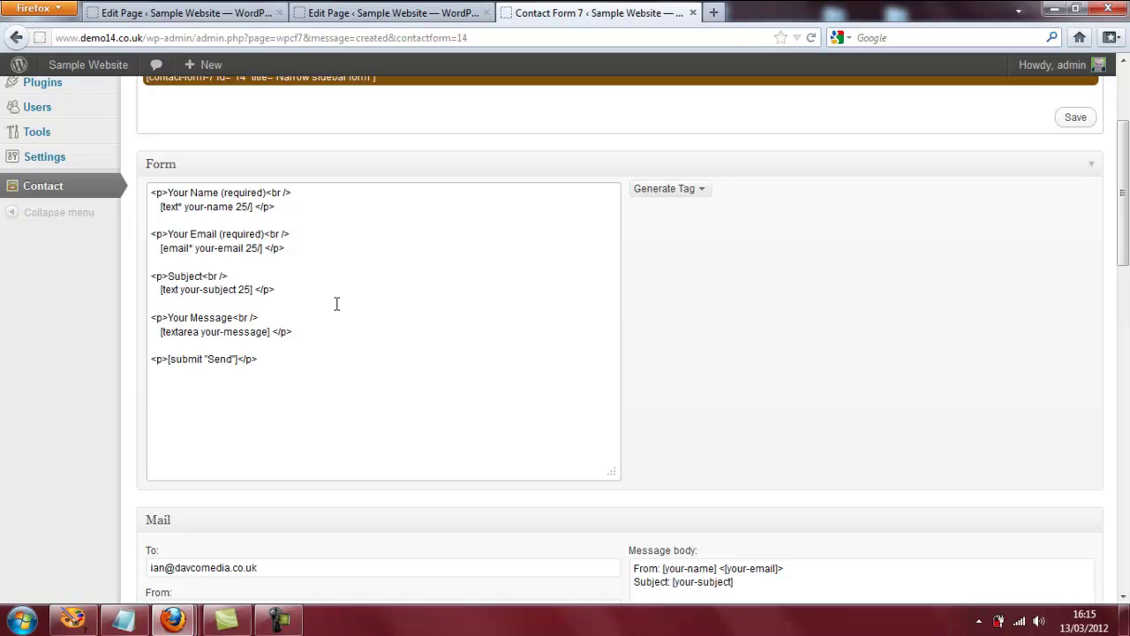
pyautogui.write('/')
pyautogui.click(269, 332)
pyautogui.write('25/')
pyautogui.click(235, 360)
pyautogui.write('25/')
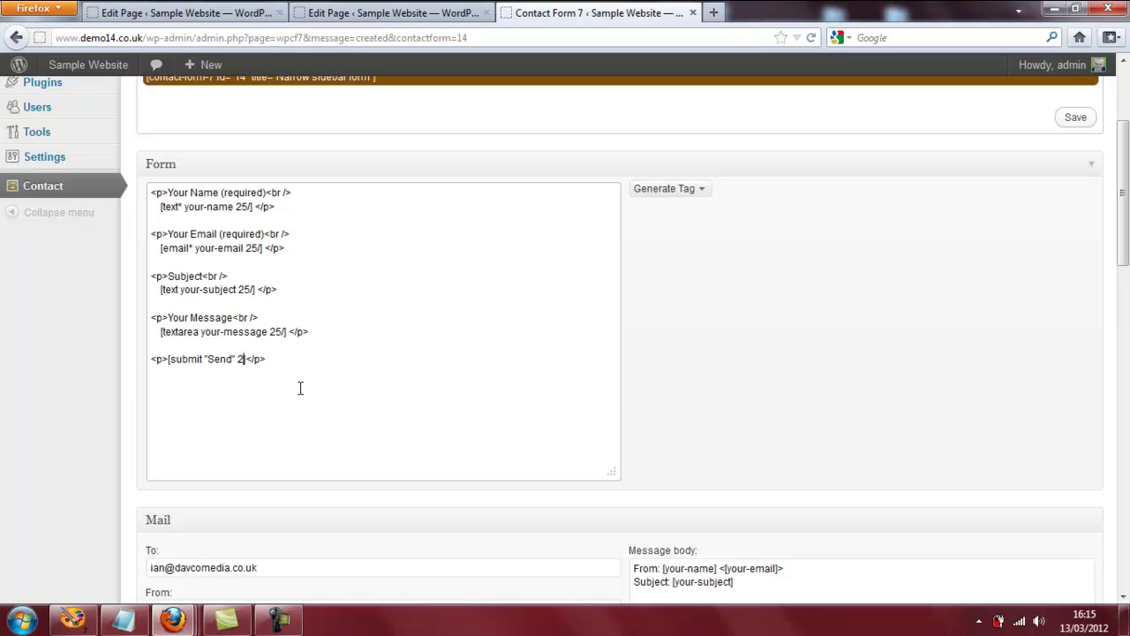
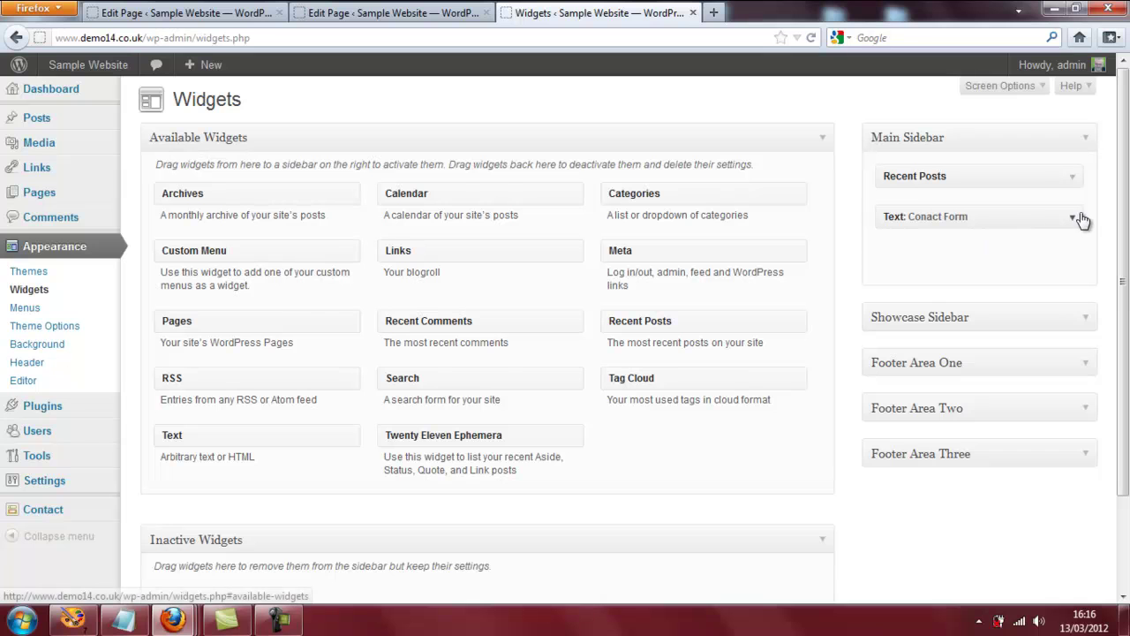
# Swap the Conact Form widget's shortcode for [contact-form-7 id="14" title="Narrow sidebar form"] and save the widget.
pyautogui.click(1073, 216)
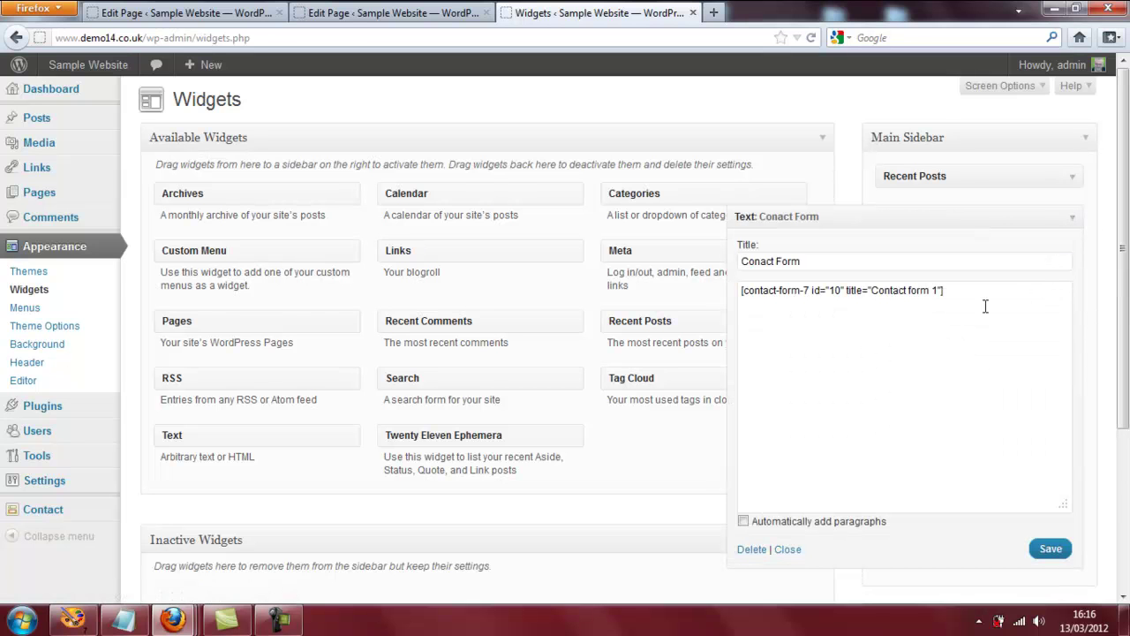
pyautogui.moveTo(959, 293); pyautogui.dragTo(651, 293)
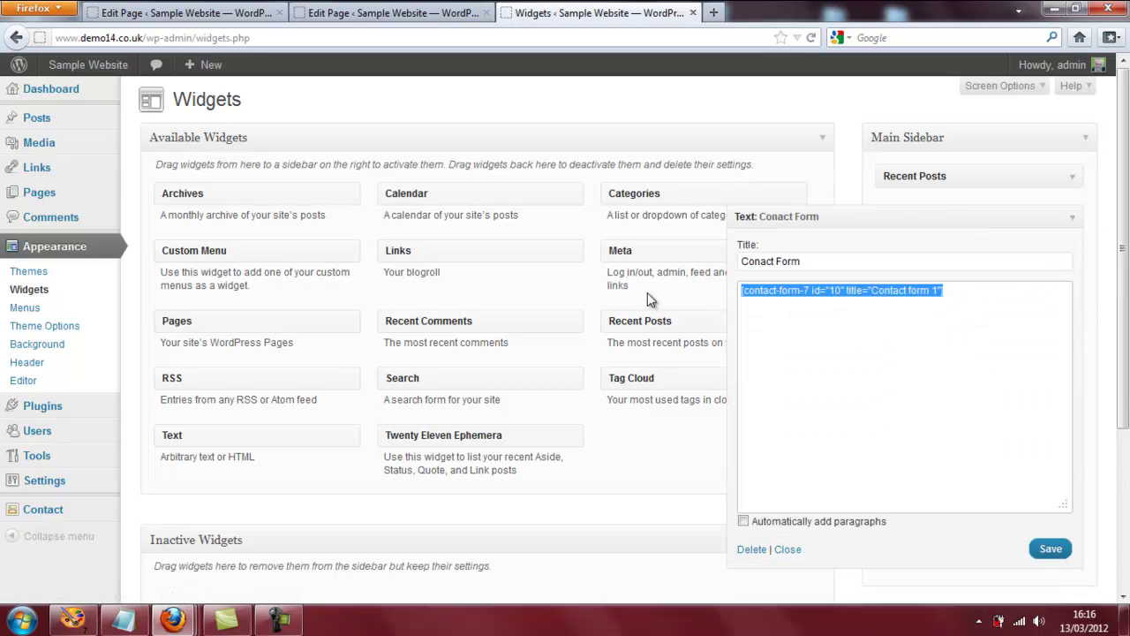
pyautogui.hotkey('ctrl', 'x')
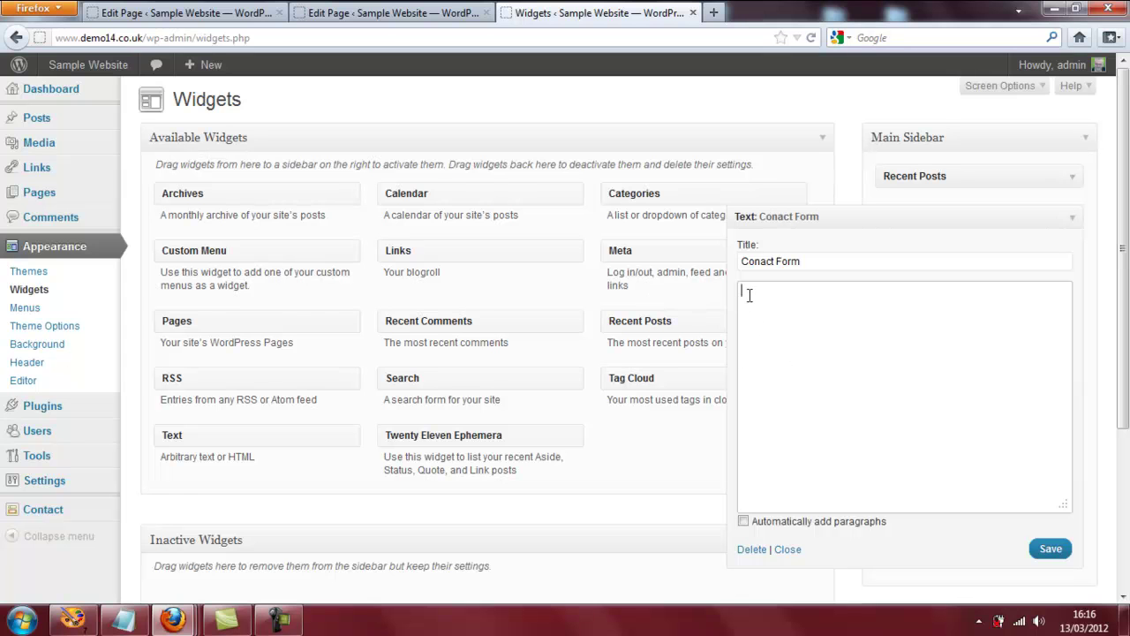
pyautogui.rightClick(749, 295)
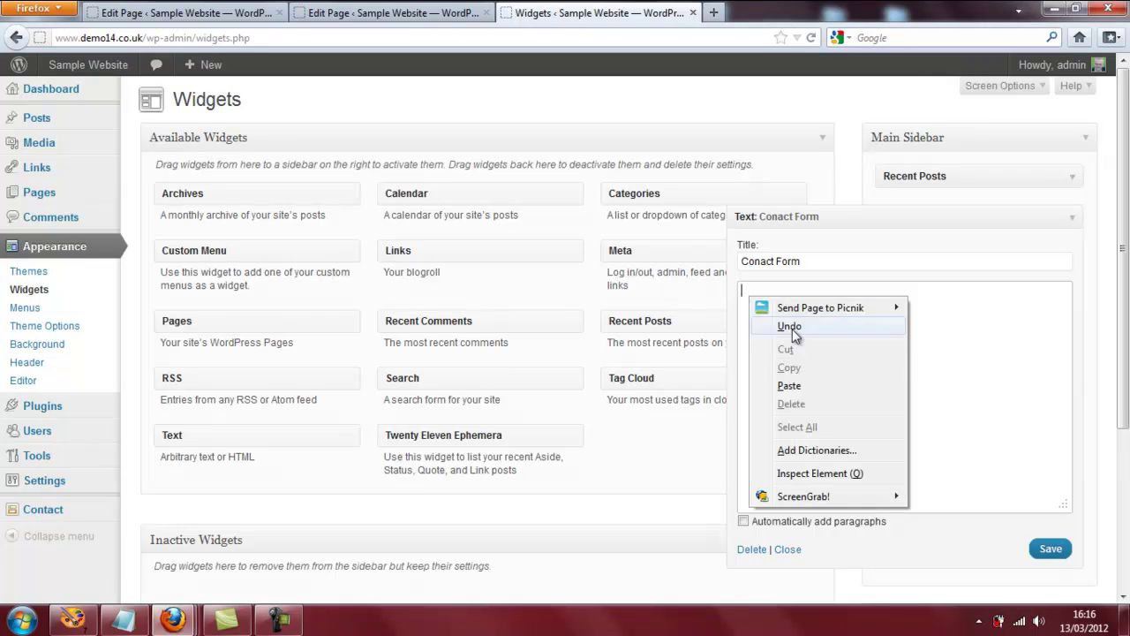
pyautogui.click(816, 391)
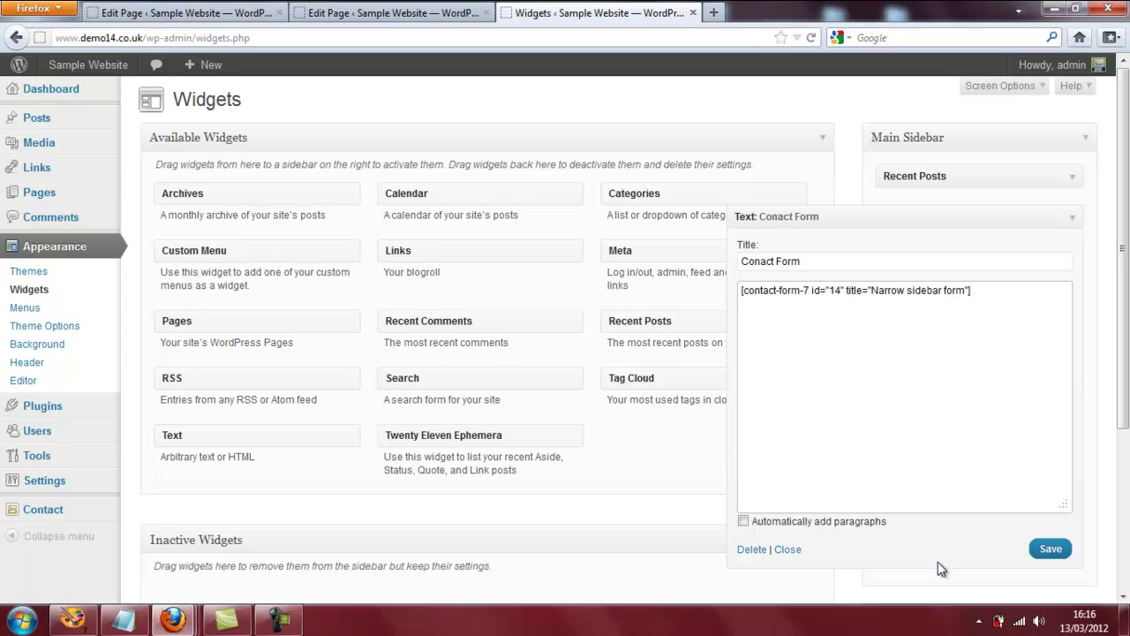
pyautogui.click(1062, 550)
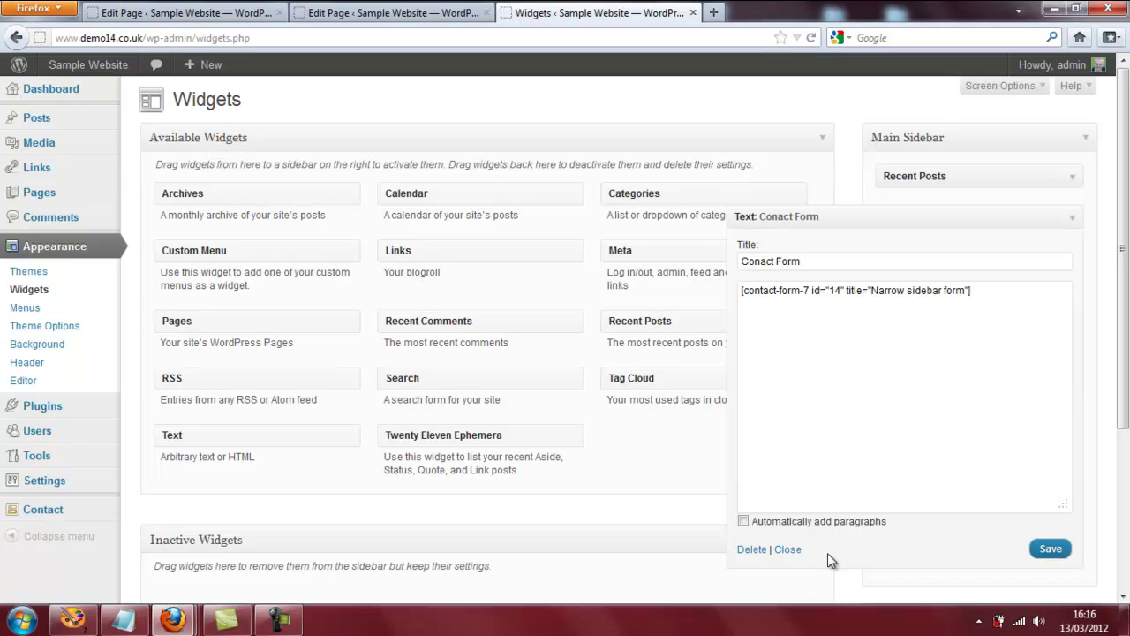
pyautogui.click(787, 550)
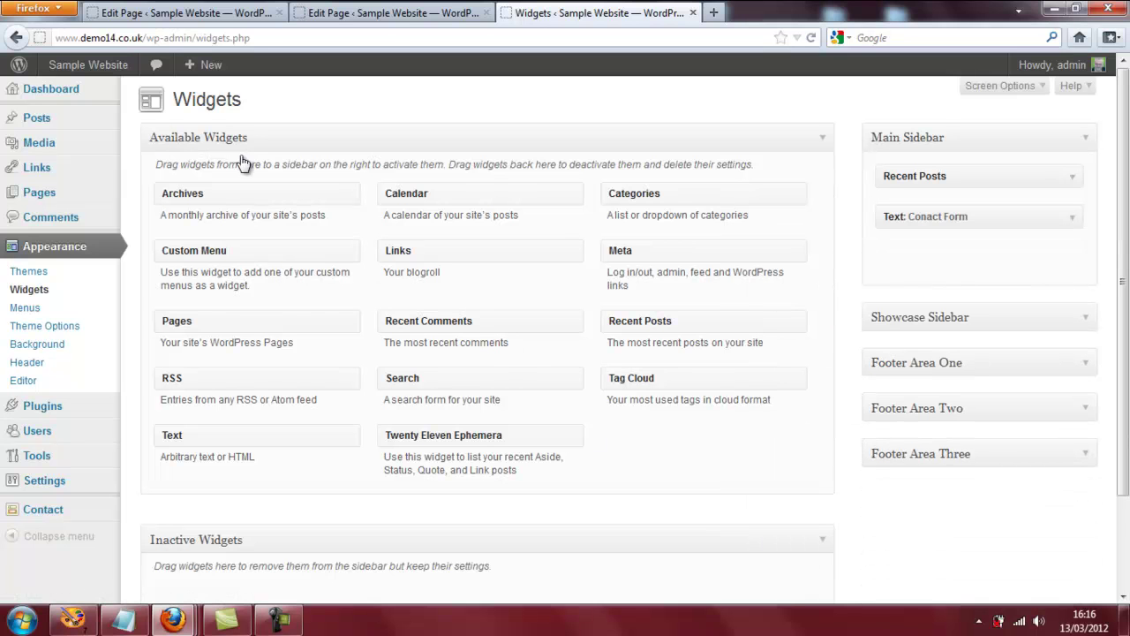
# Visit the live Sample Website homepage and scroll down to the sidebar Conact Form.
pyautogui.moveTo(89, 65)
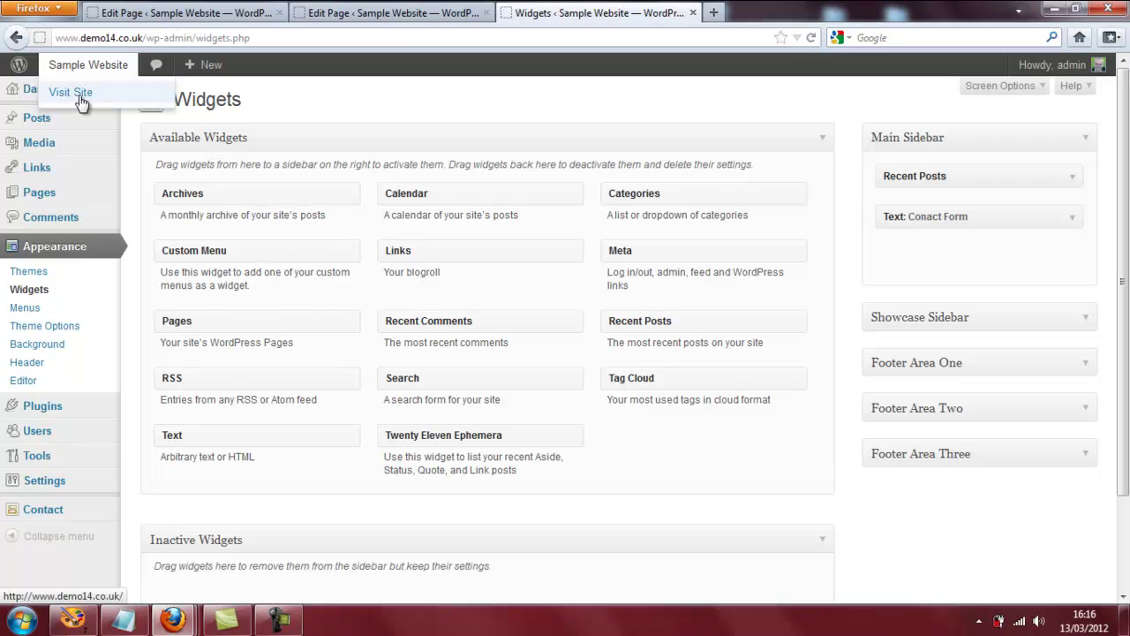
pyautogui.click(81, 103)
pyautogui.scroll(-10, 419, 107)
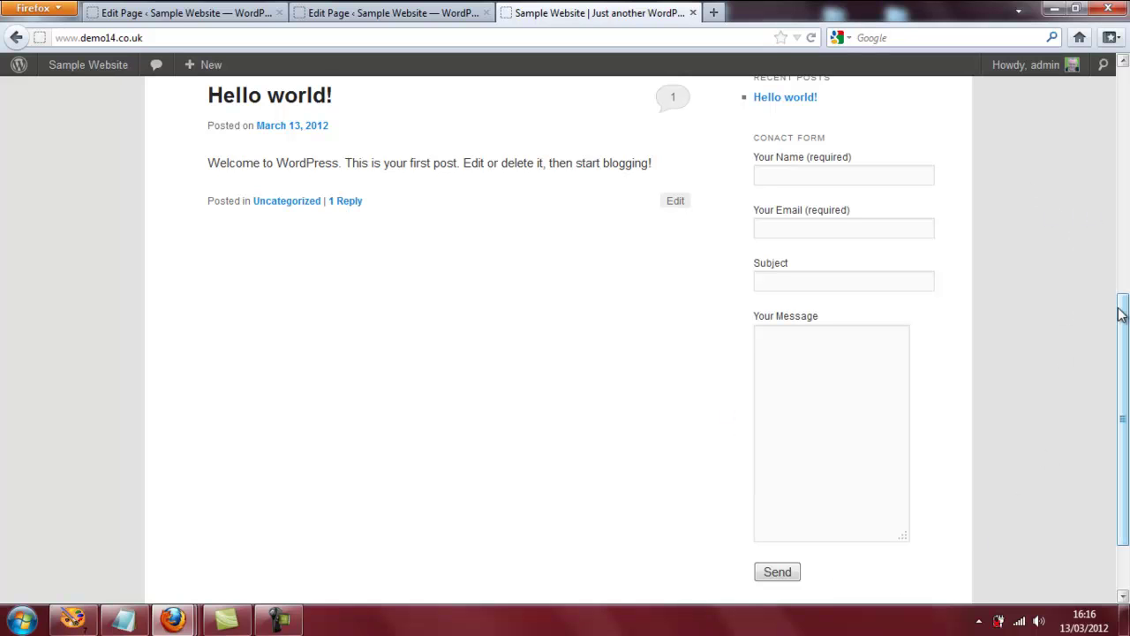
pyautogui.moveTo(1121, 320); pyautogui.dragTo(1118, 327)
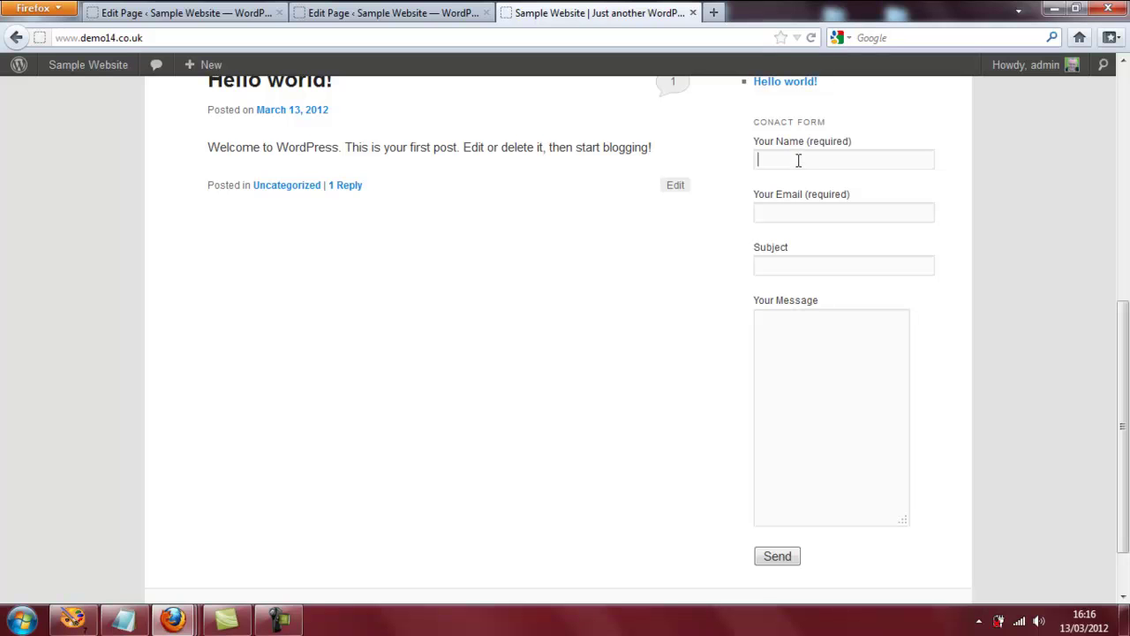
# Enter a name, an e-mail address and the subject Hello in the sidebar form.
pyautogui.write('Ian')
pyautogui.click(787, 213)
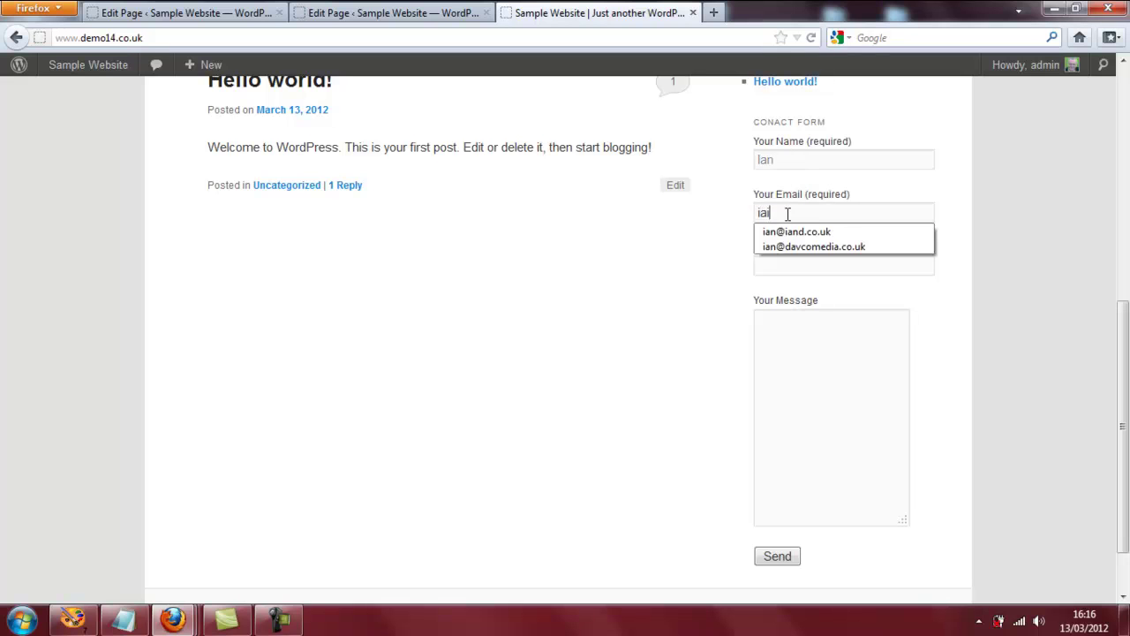
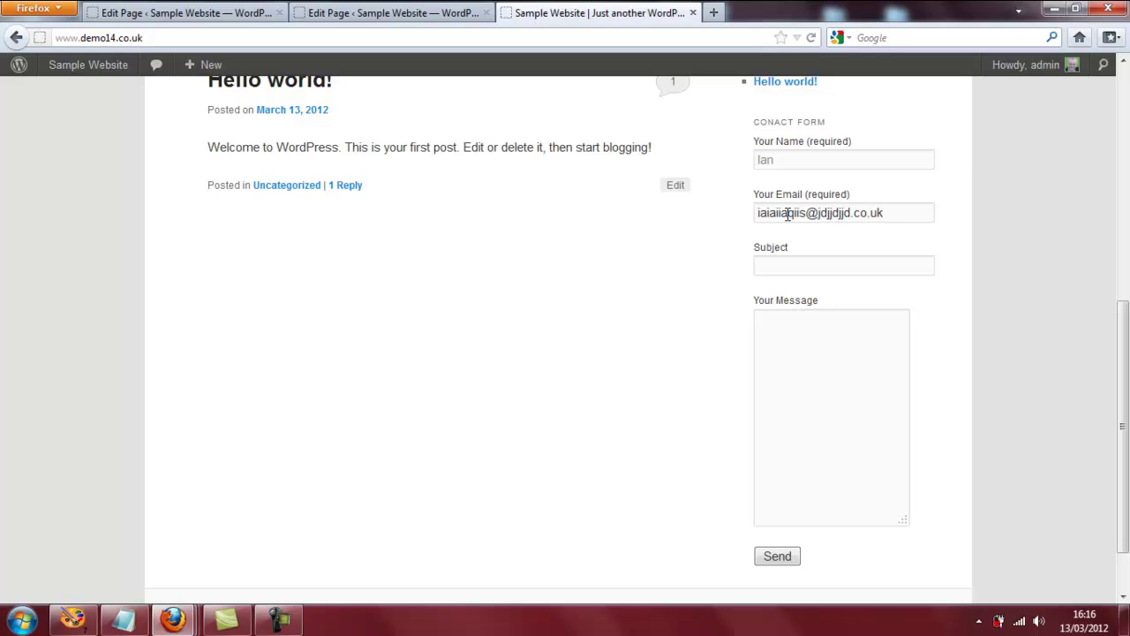
pyautogui.click(785, 258)
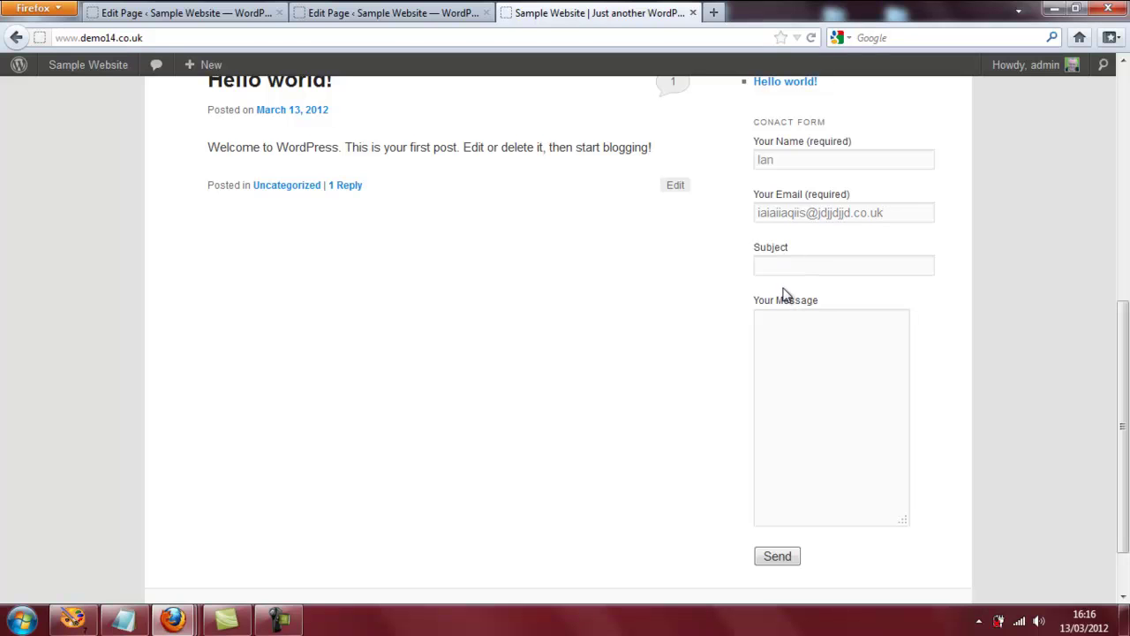
pyautogui.write('Hello')
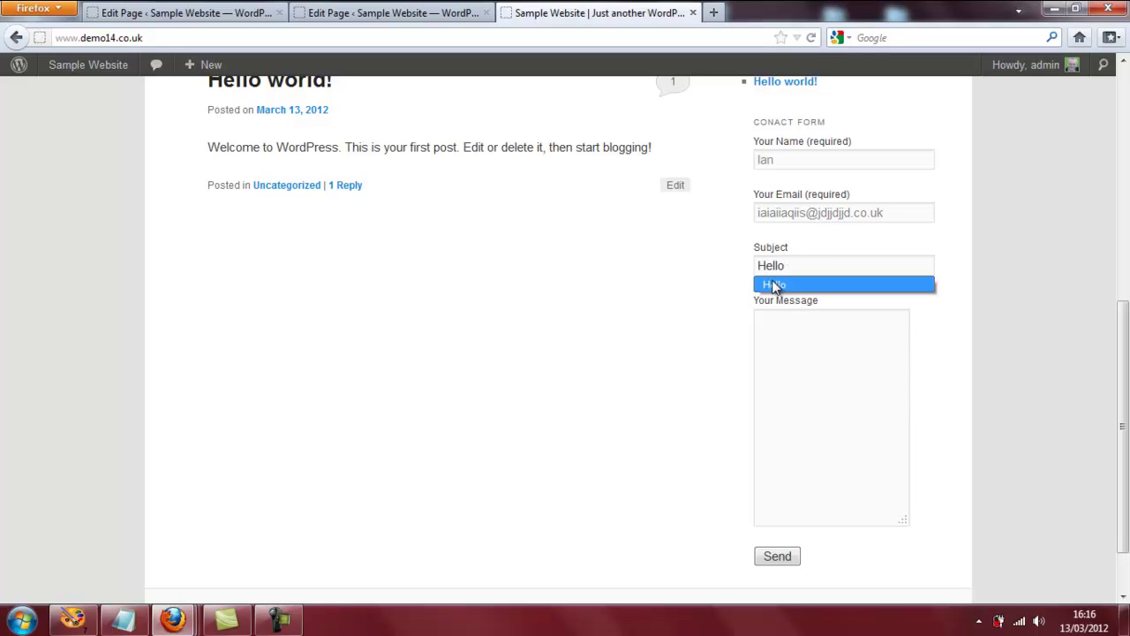
# Write the message Hello and send the form, getting the success confirmation.
pyautogui.click(793, 316)
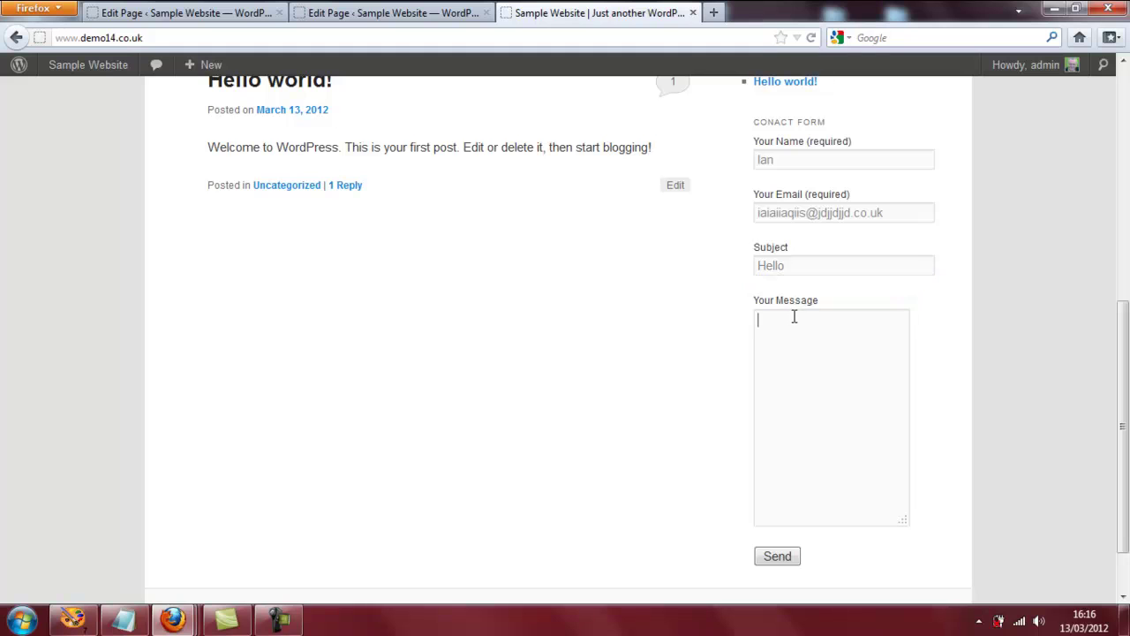
pyautogui.write('Hello')
pyautogui.scroll(-2, 794, 316)
pyautogui.click(777, 483)
pyautogui.scroll(-2, 573, 503)
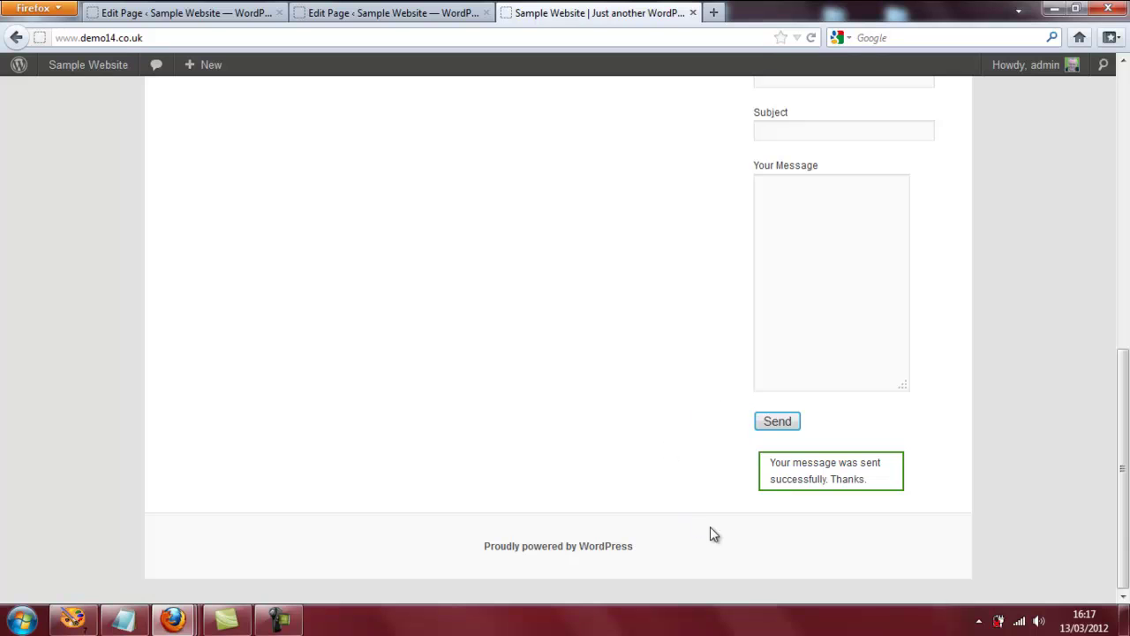
pyautogui.moveTo(1126, 519); pyautogui.dragTo(1127, 439)
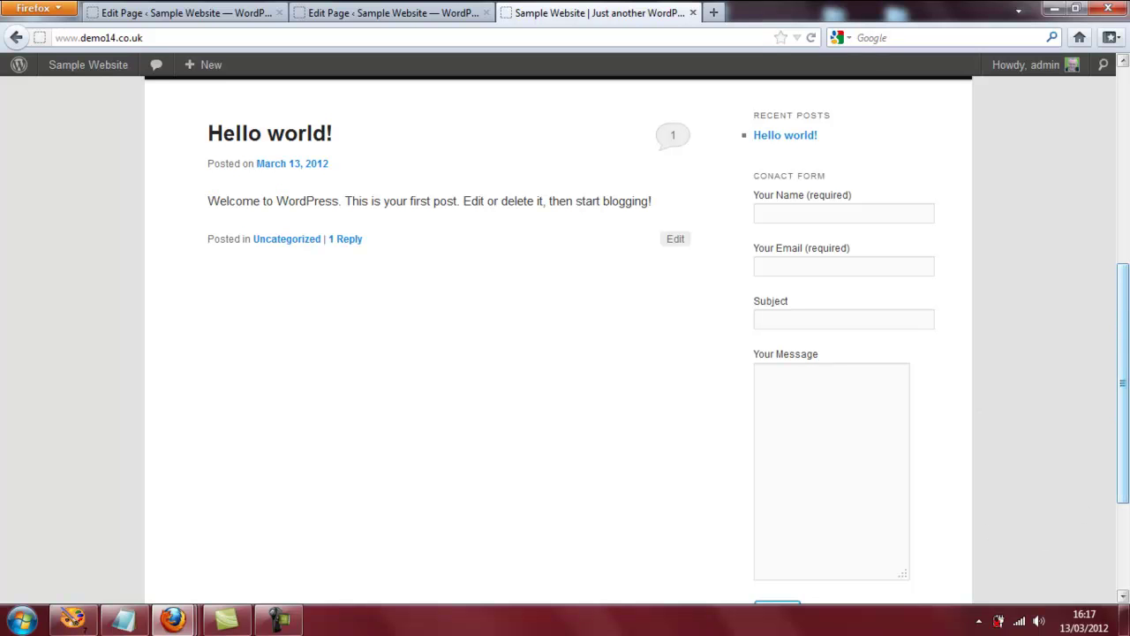
pyautogui.moveTo(1128, 405); pyautogui.dragTo(1128, 404)
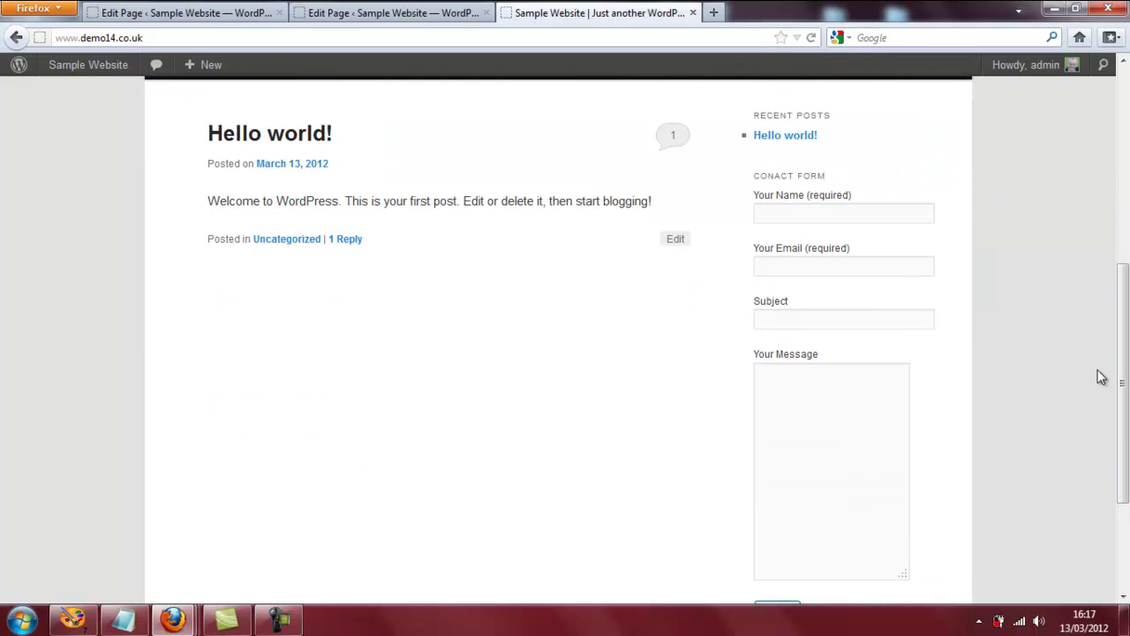
pyautogui.moveTo(1126, 362); pyautogui.dragTo(1126, 389)
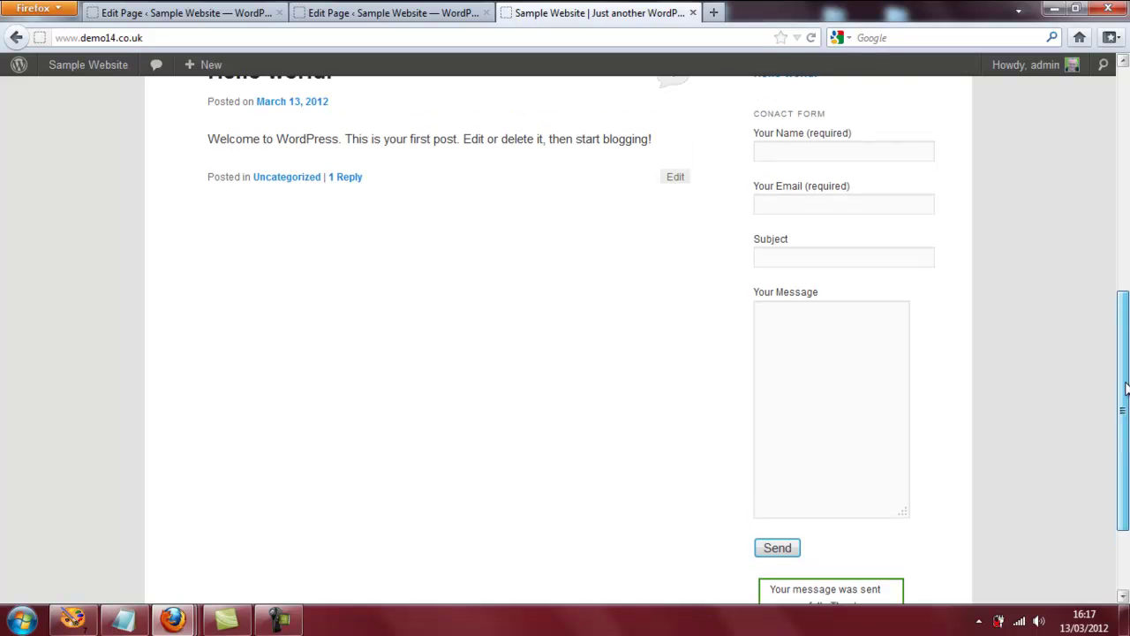